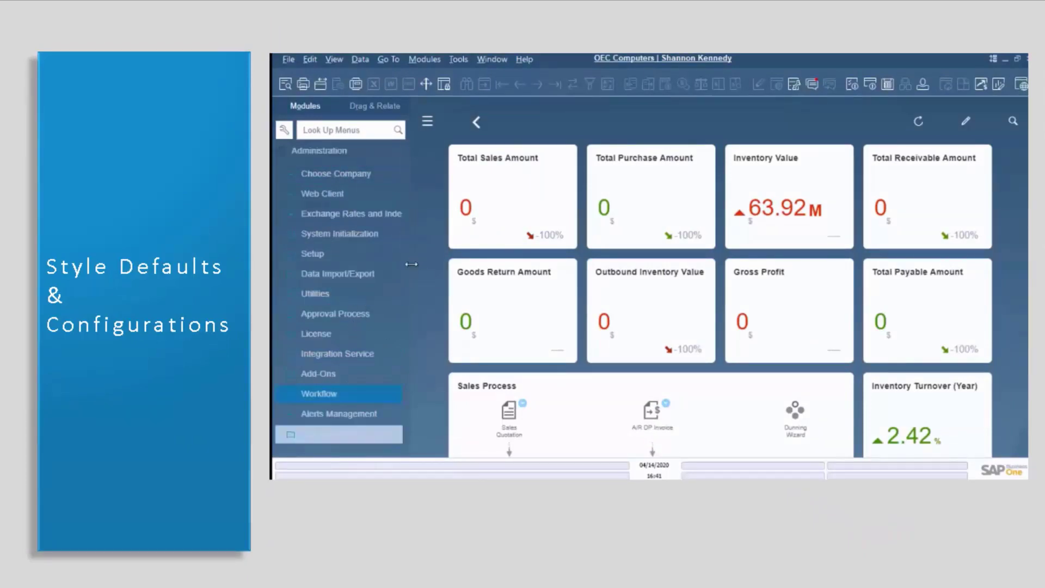
# Open the Style Configuration entry of Resolv Style within the Resolv setup
pyautogui.scroll(-5, 407, 263)
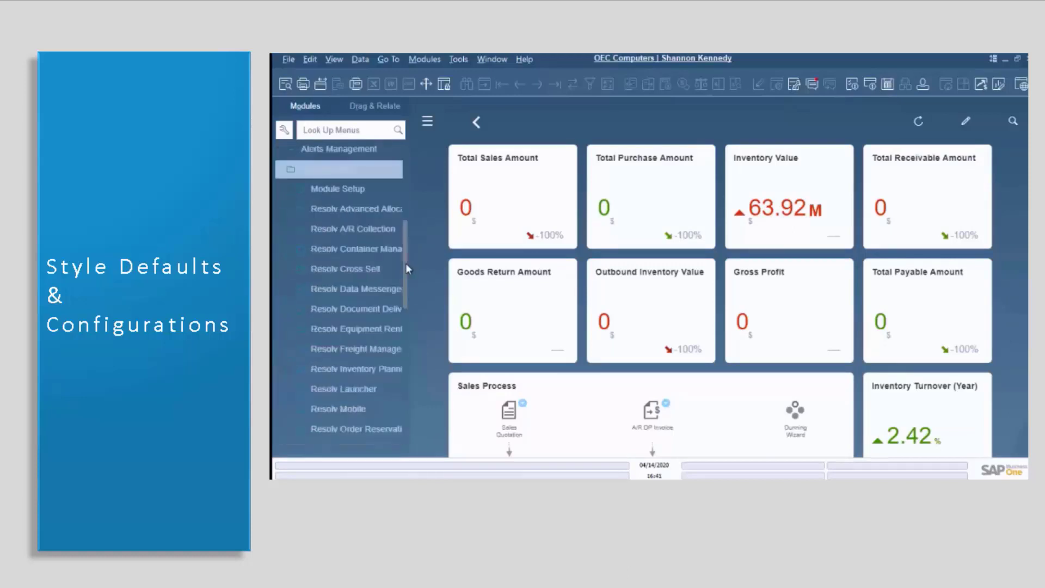
pyautogui.scroll(-5, 406, 316)
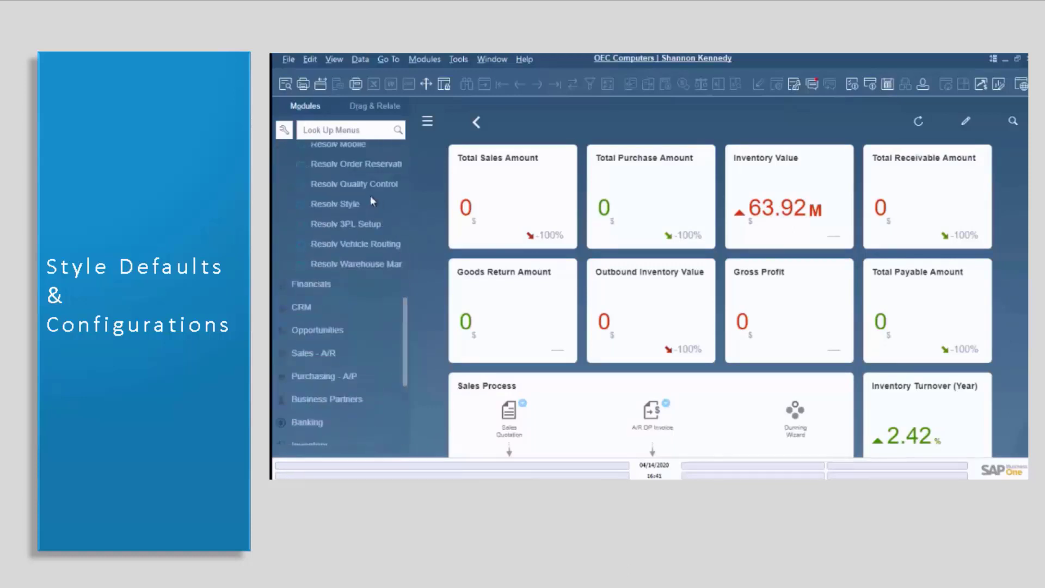
pyautogui.click(352, 206)
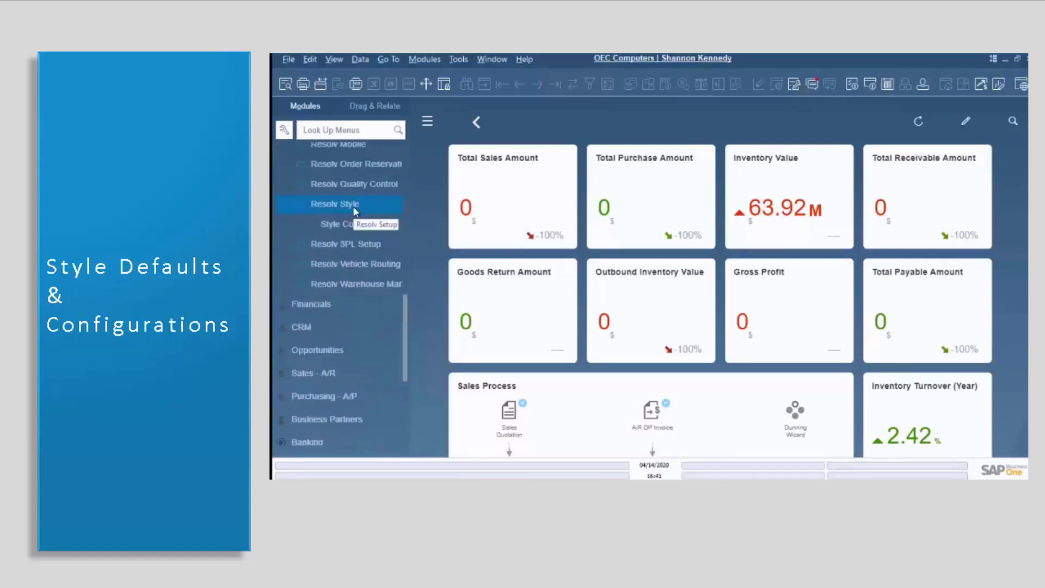
pyautogui.click(354, 233)
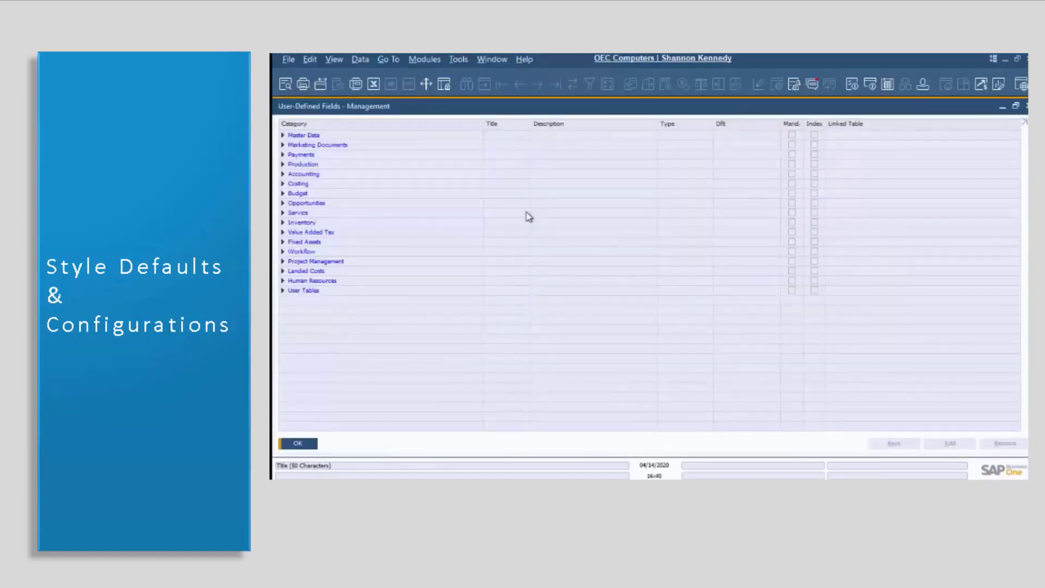
# Expand Master Data down to the Items table's user-defined fields and find the Style Sort fields
pyautogui.click(282, 136)
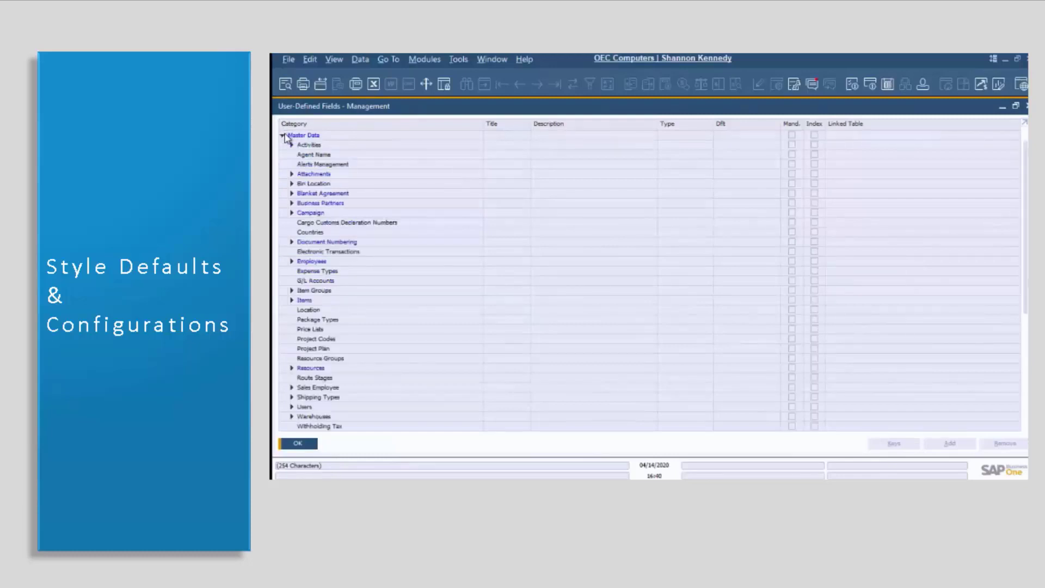
pyautogui.click(292, 300)
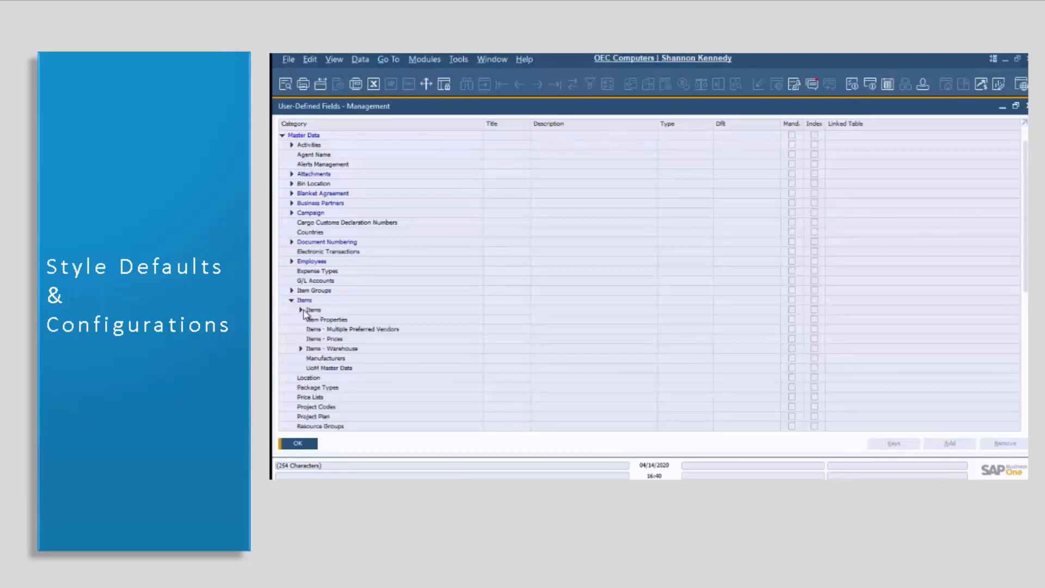
pyautogui.click(302, 310)
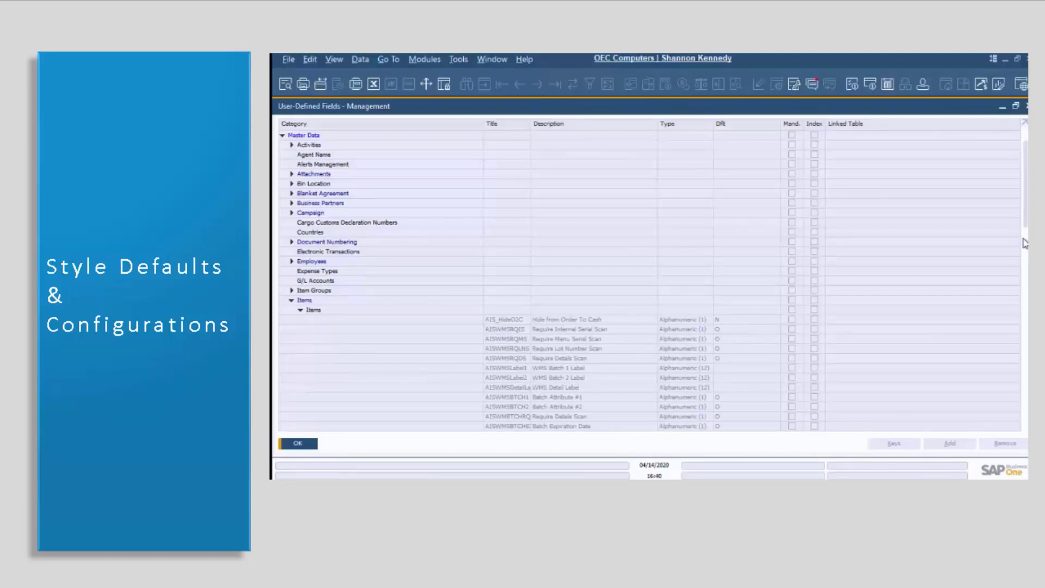
pyautogui.scroll(-7, 1025, 234)
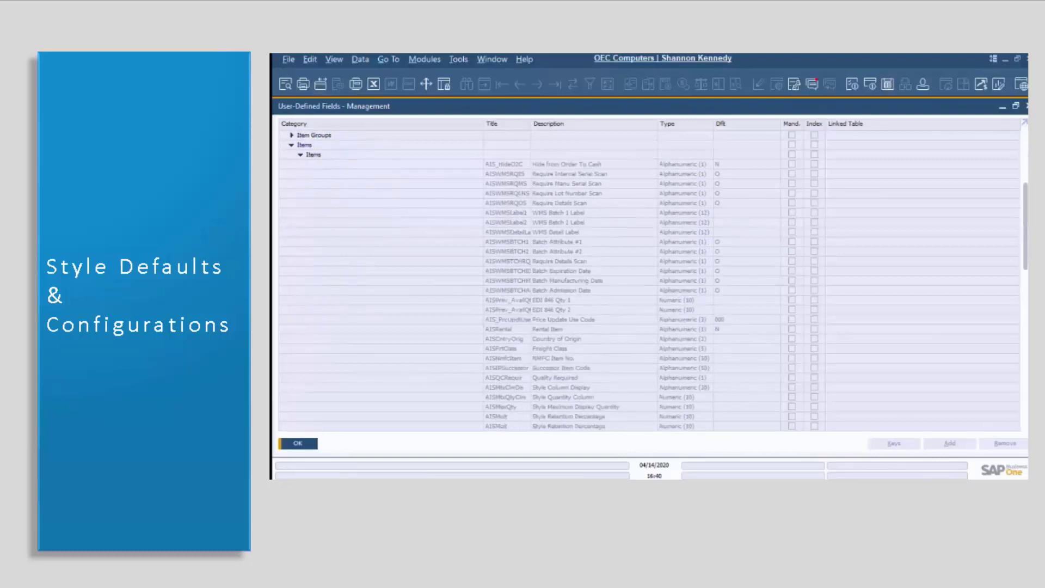
pyautogui.scroll(-1, 1025, 234)
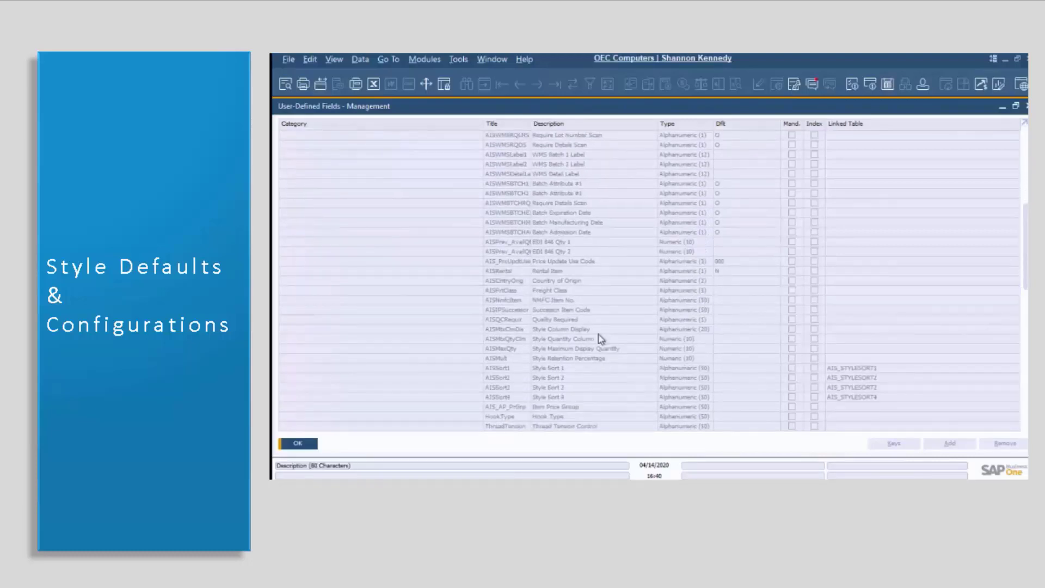
# Inspect the field data of the Style Sort 1 user-defined field, then close it and the field management window unchanged
pyautogui.click(521, 372)
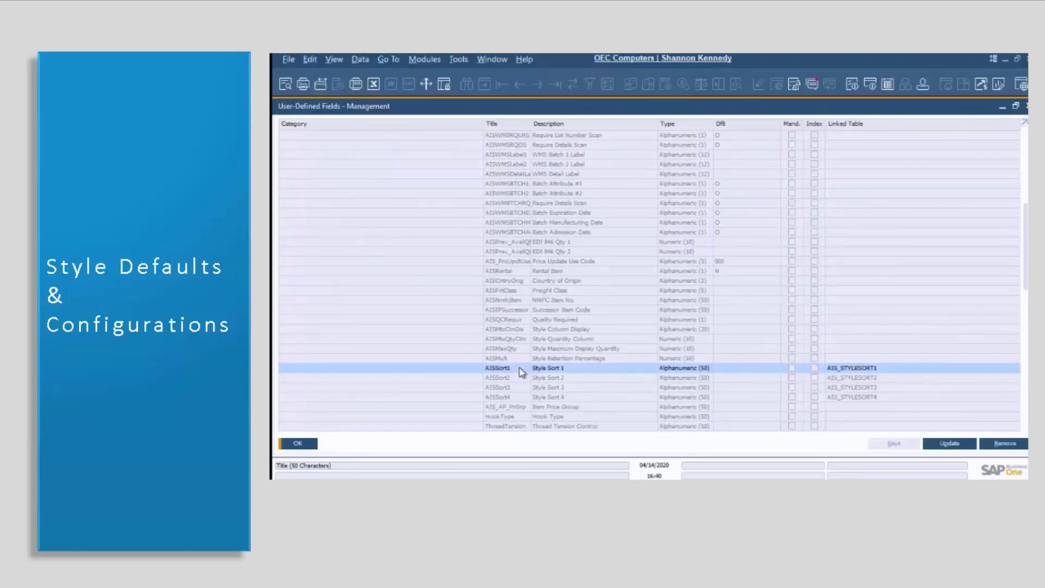
pyautogui.click(948, 445)
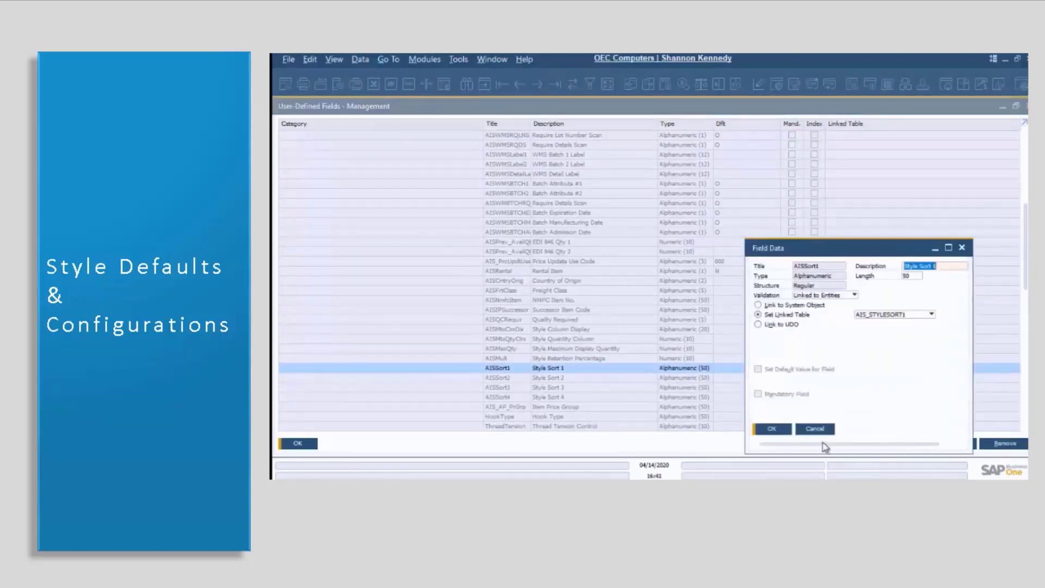
pyautogui.click(818, 431)
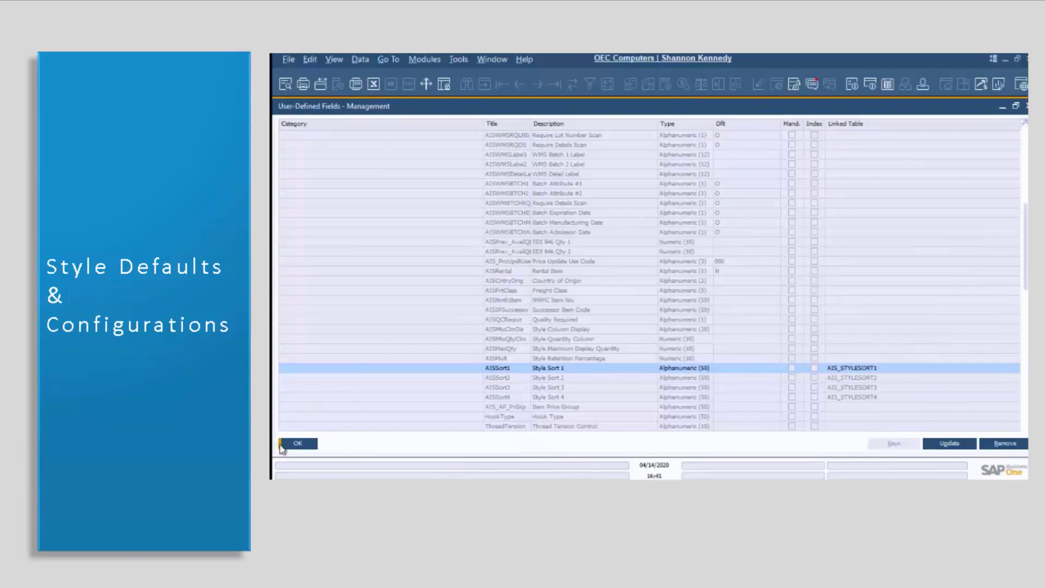
pyautogui.click(290, 445)
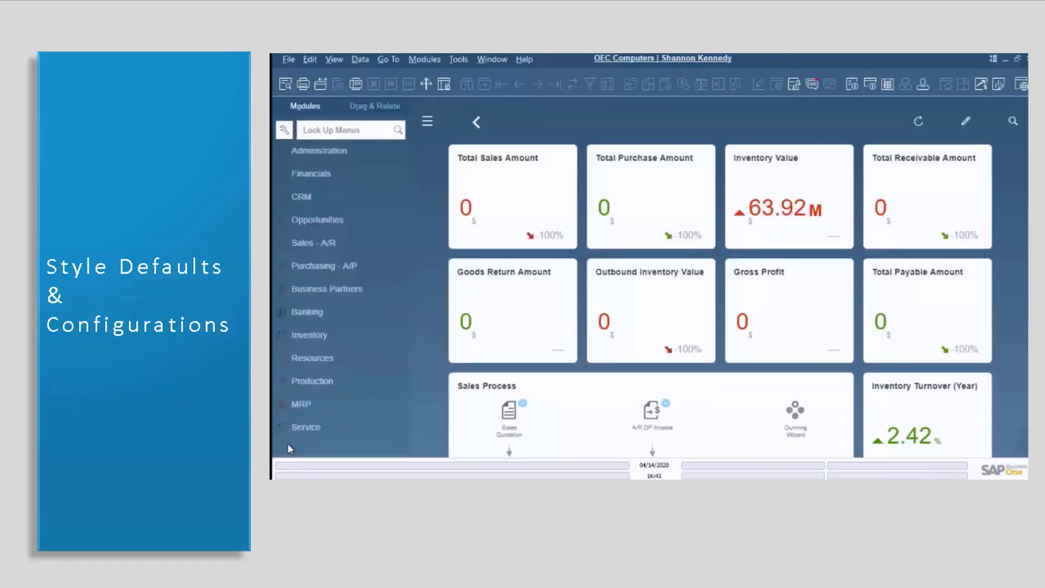
# Expand Resolv Setup under Administration and open Style Configuration from the Resolv Style group
pyautogui.click(338, 152)
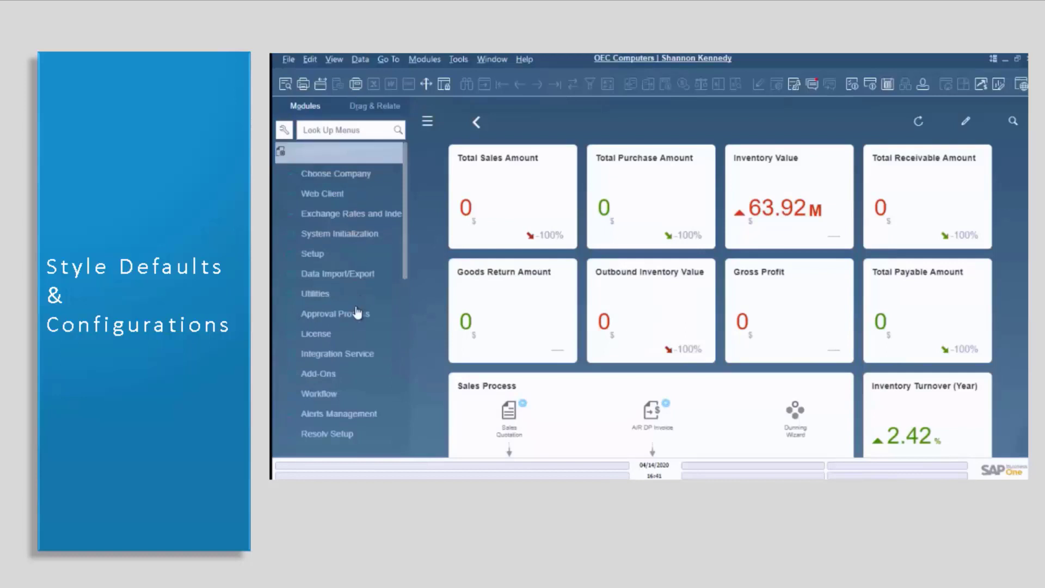
pyautogui.click(338, 437)
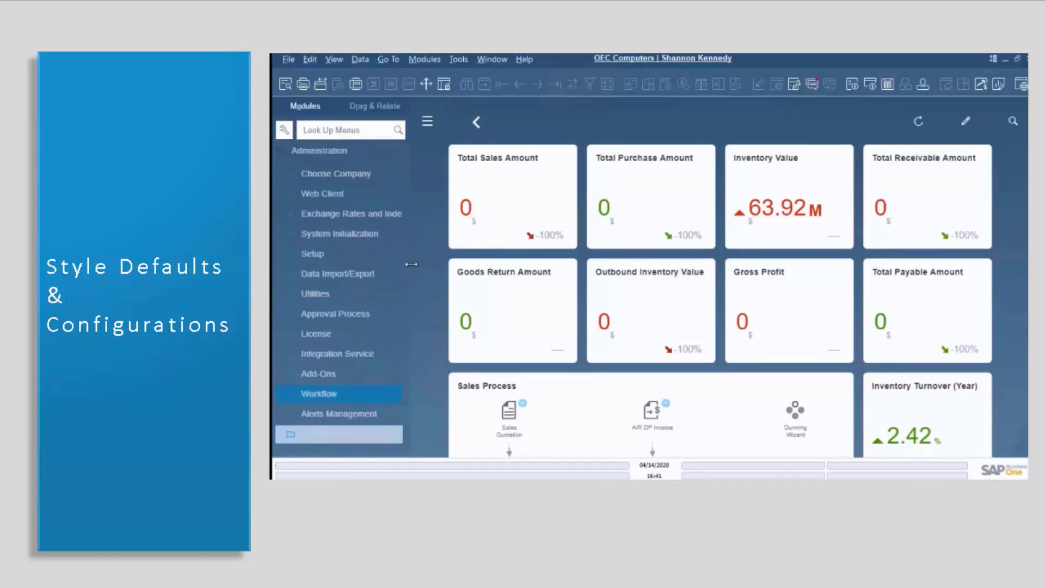
pyautogui.scroll(-10, 407, 294)
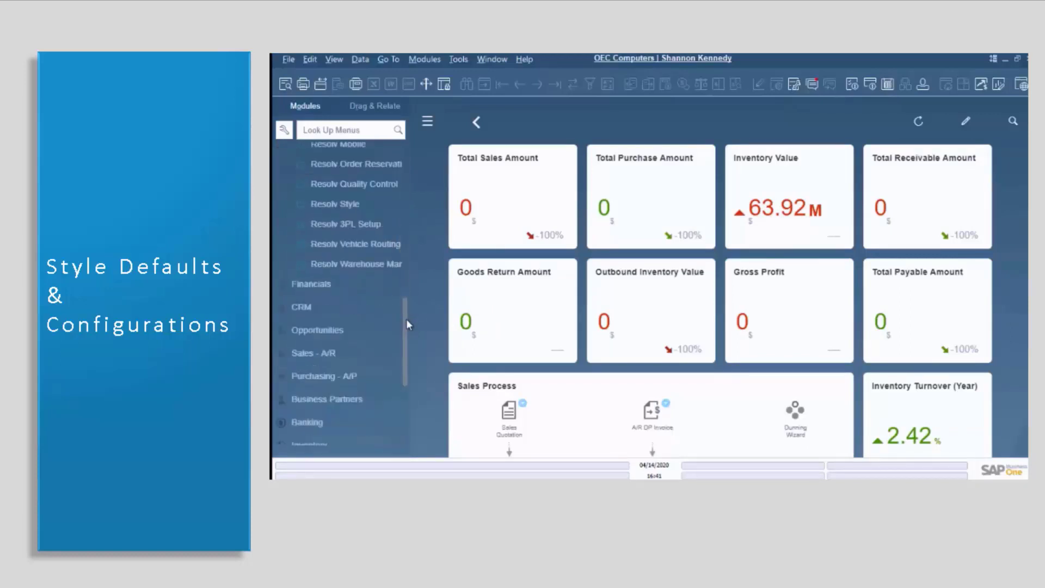
pyautogui.click(354, 207)
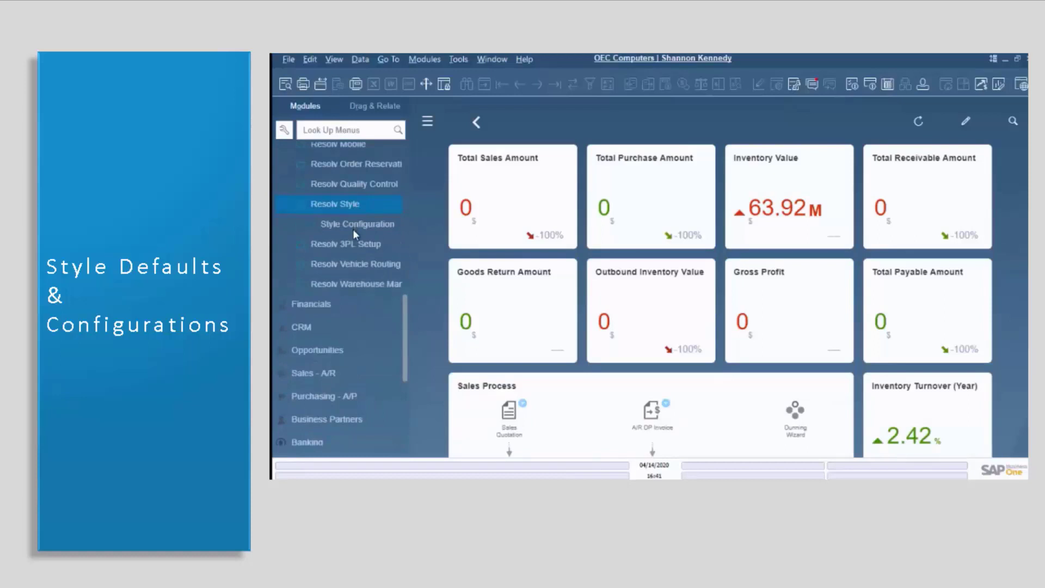
pyautogui.click(352, 230)
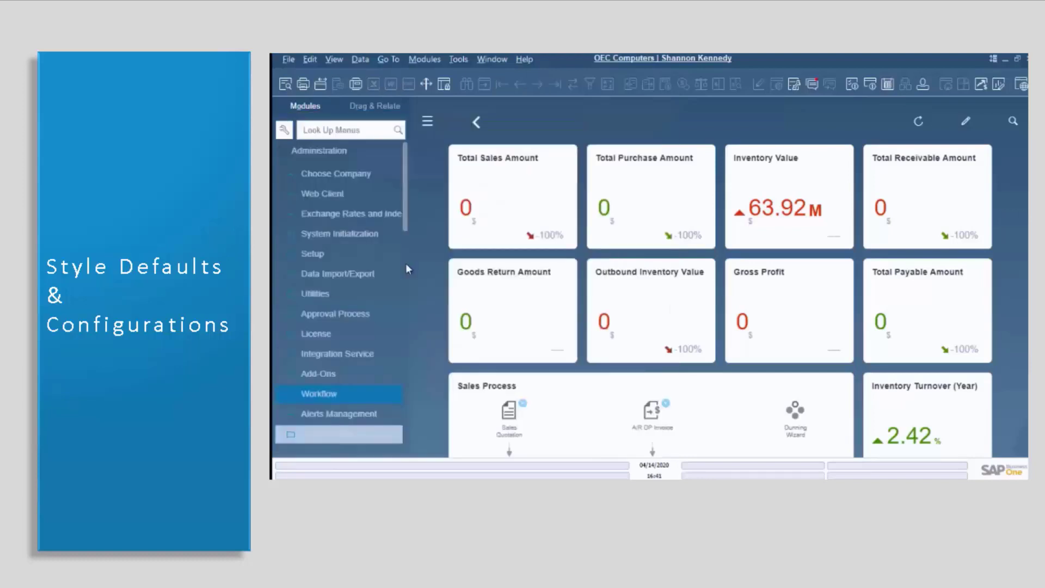
# Bring up Style Configuration from Resolv Style and review its Entry Layout and Pricing Options settings
pyautogui.click(406, 263)
pyautogui.click(406, 313)
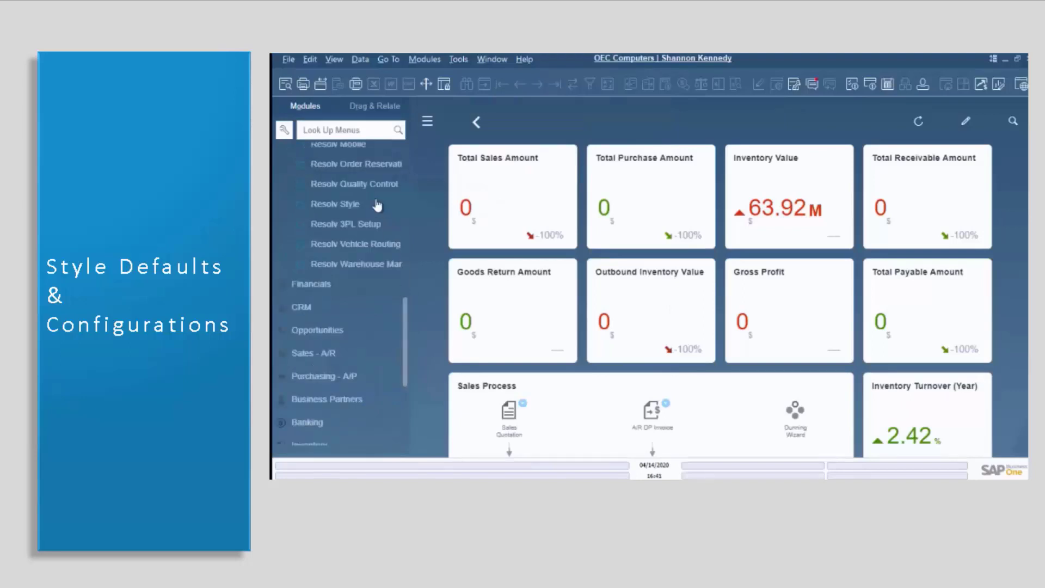
pyautogui.click(353, 207)
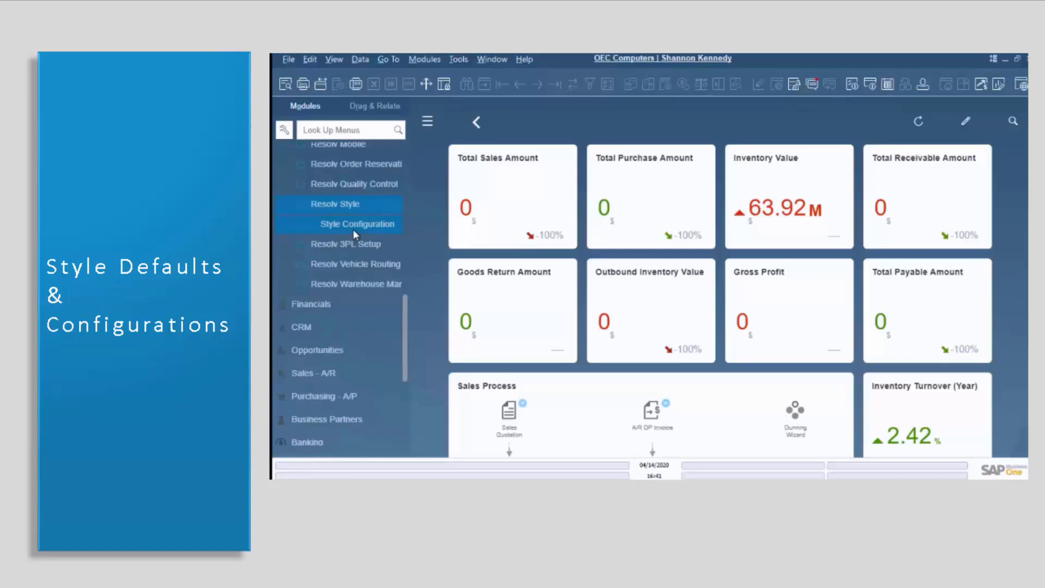
pyautogui.click(353, 231)
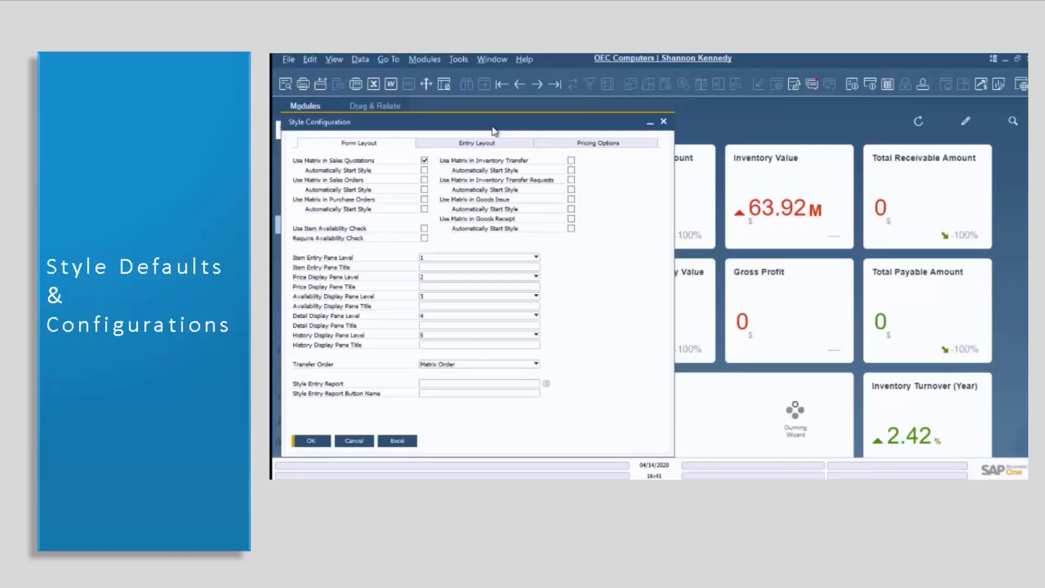
pyautogui.click(479, 143)
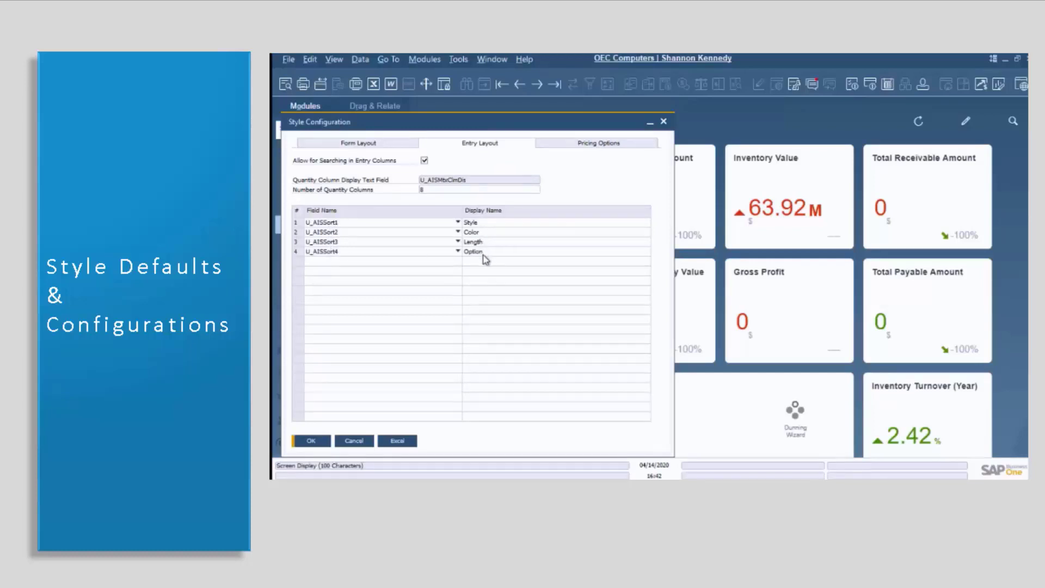
pyautogui.click(584, 146)
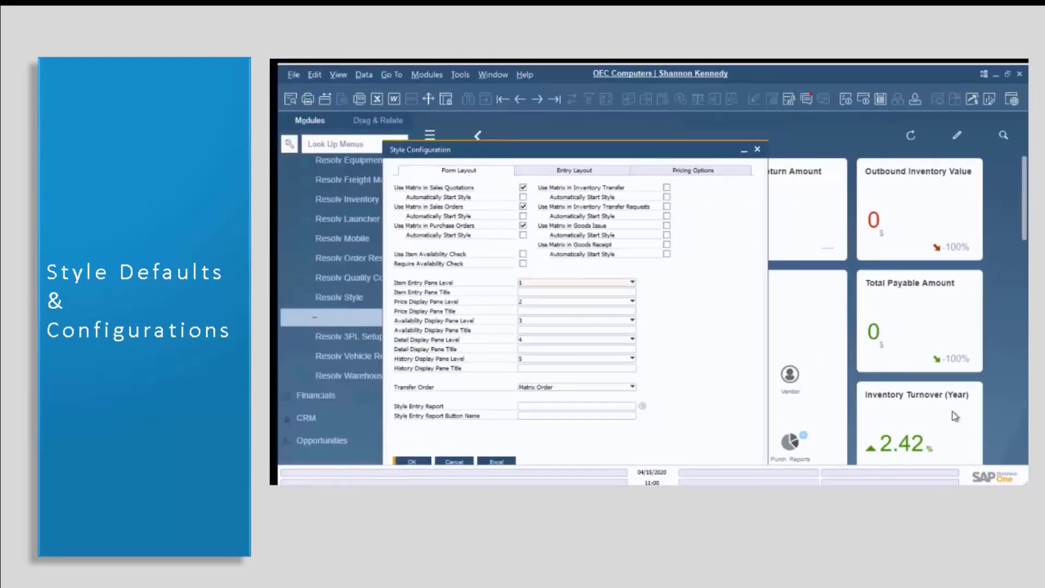
# Launch the StyleItemSet workbook in Excel from the Style Configuration and enable its macros
pyautogui.click(489, 463)
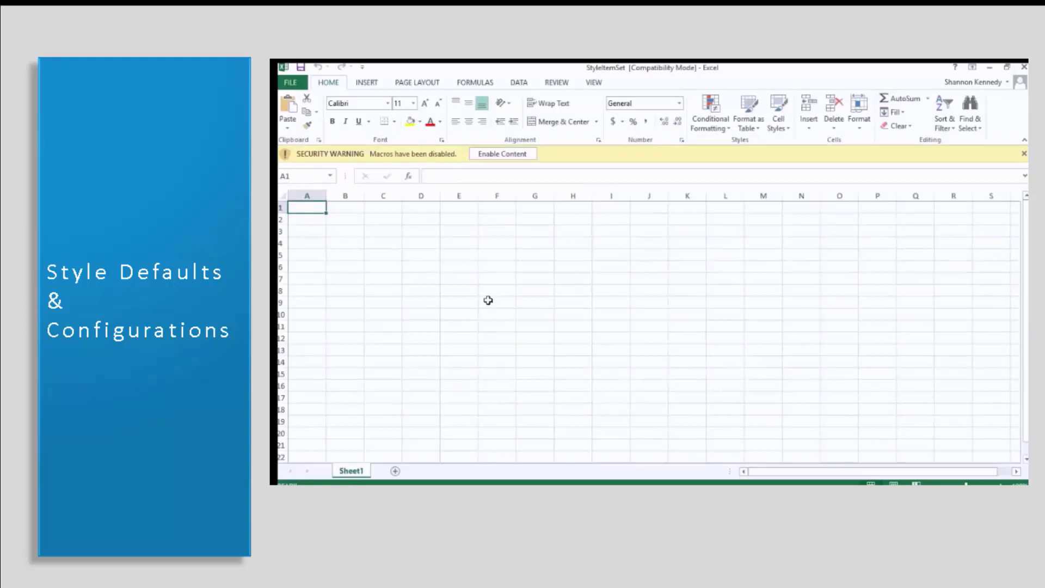
pyautogui.click(502, 154)
pyautogui.click(503, 156)
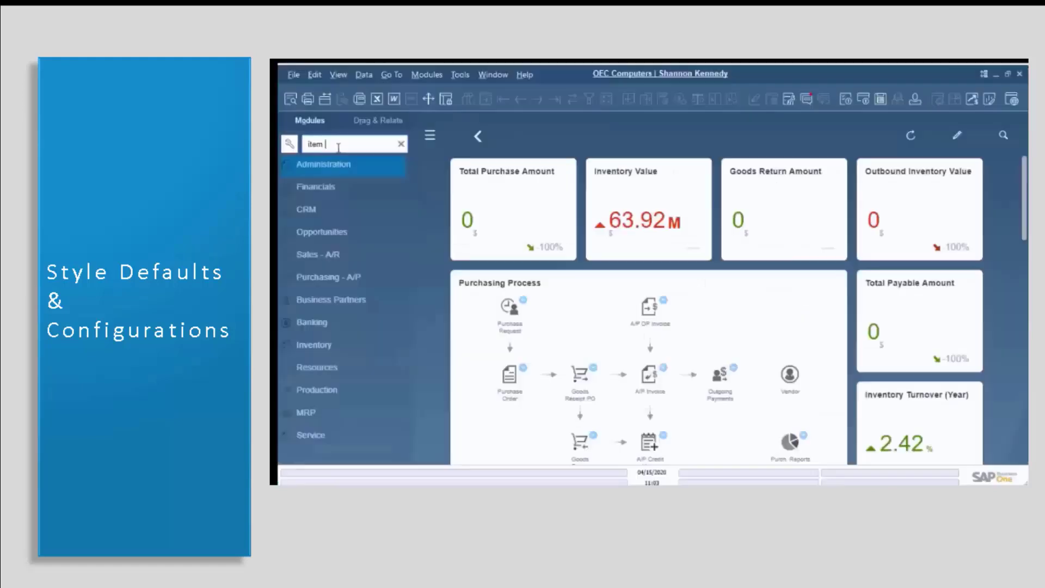
# Look up "item group" in the SAP Business One menus
pyautogui.write('group')
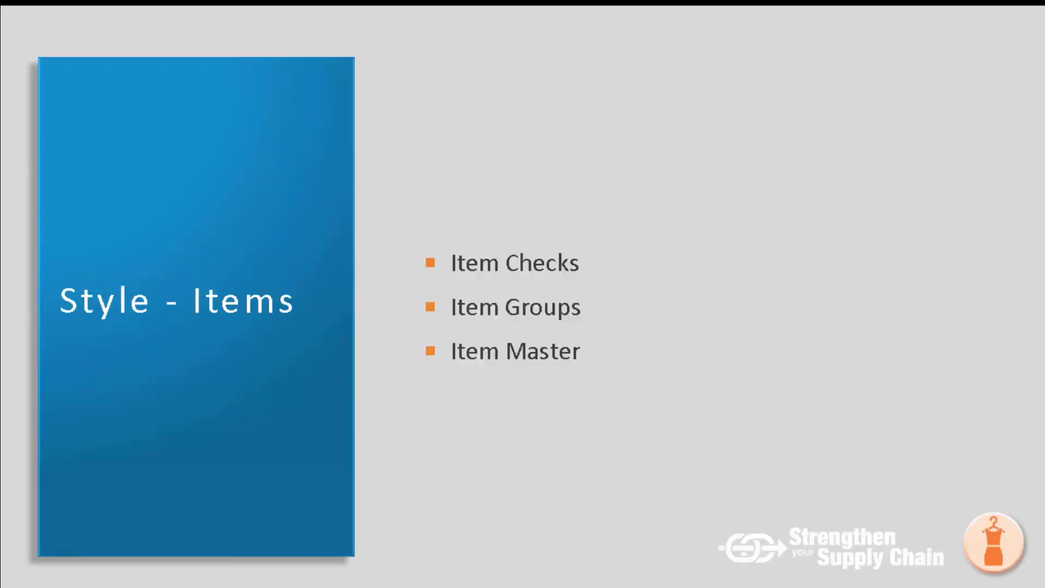
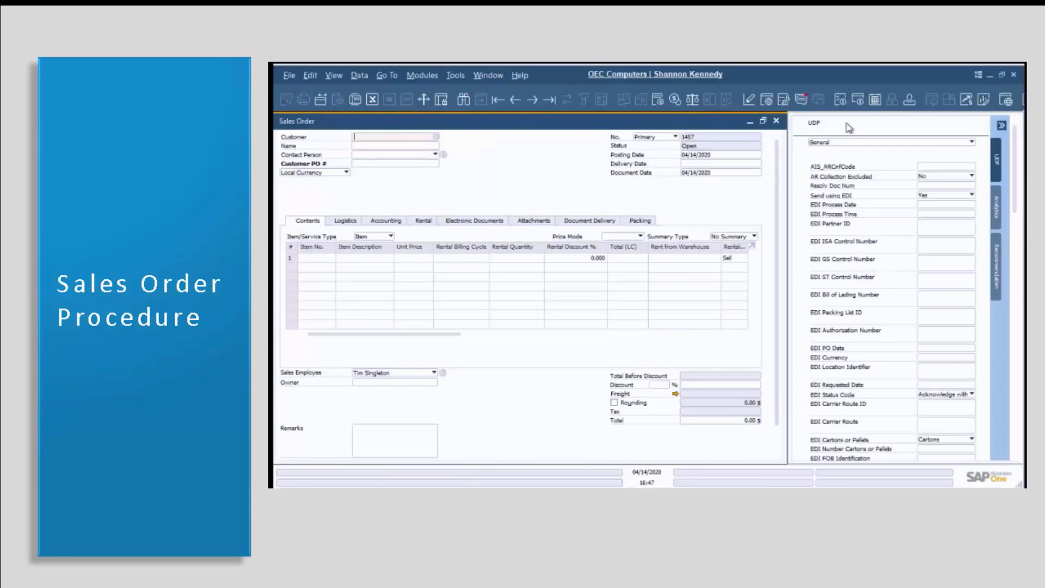
# Set the sales order's customer to Amazon.com and its delivery date to 05/01, declining to add the empty order
pyautogui.click(436, 138)
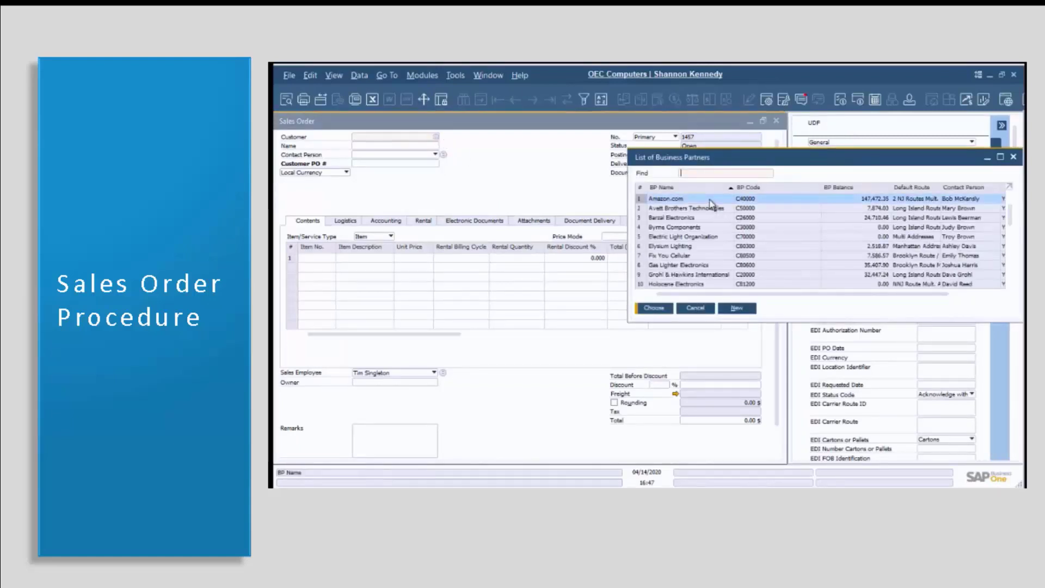
pyautogui.doubleClick(710, 203)
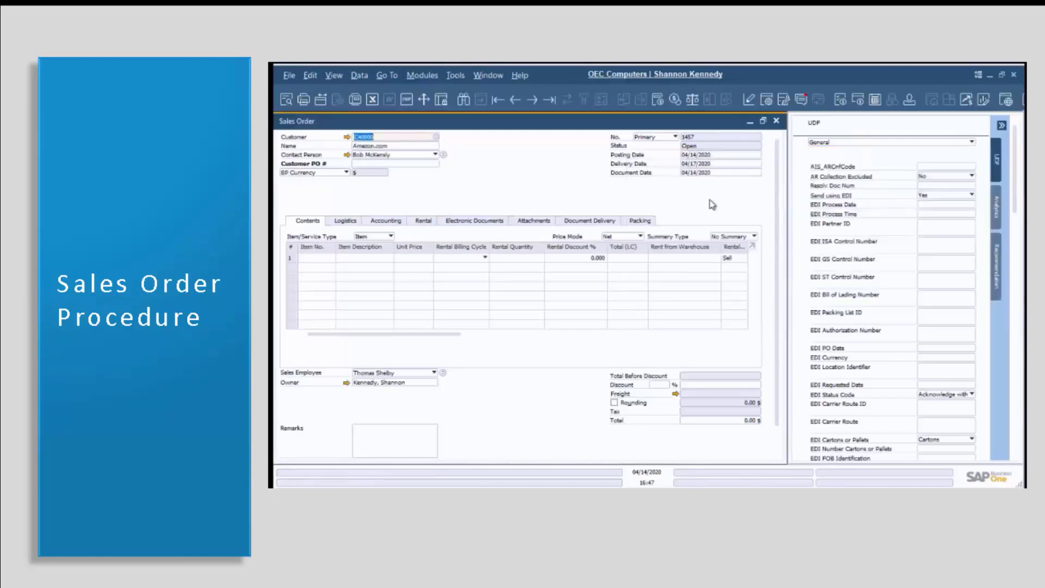
pyautogui.click(710, 166)
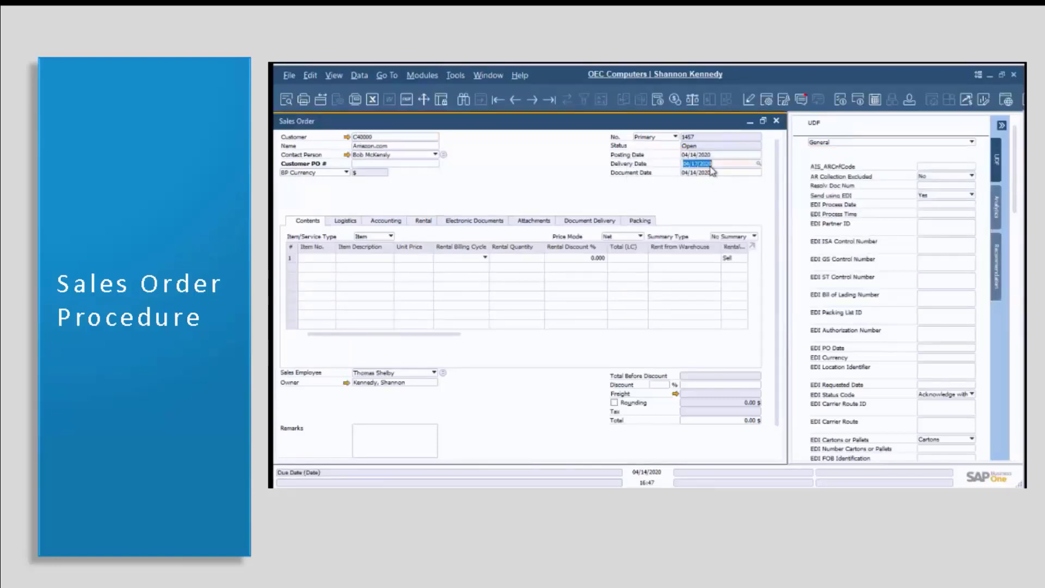
pyautogui.write('05/01')
pyautogui.press('Return')
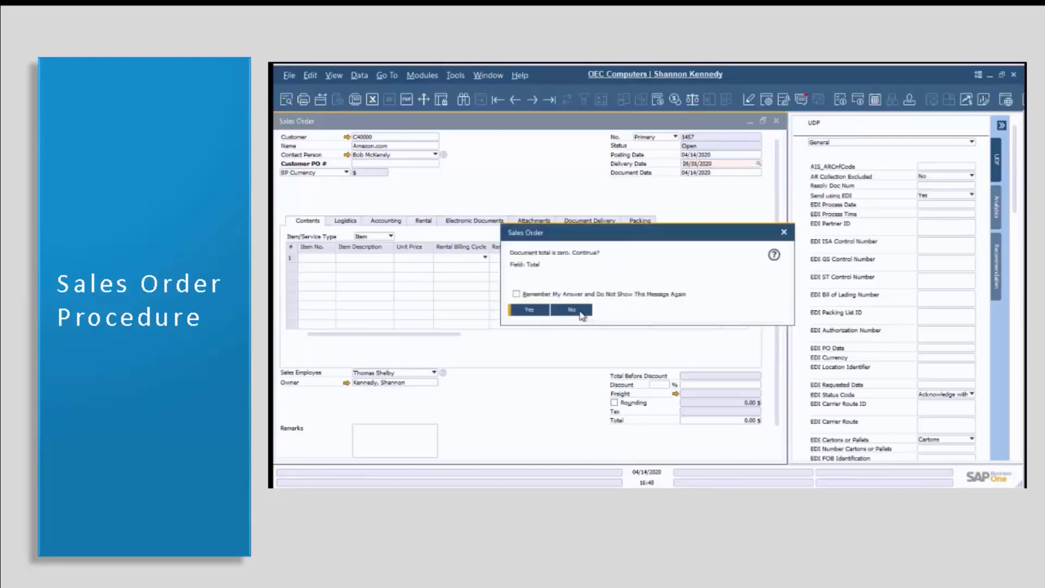
pyautogui.click(574, 310)
# Start entry by style on the sales order's first item row and choose T-Shirt as the style in the matrix
pyautogui.click(308, 262)
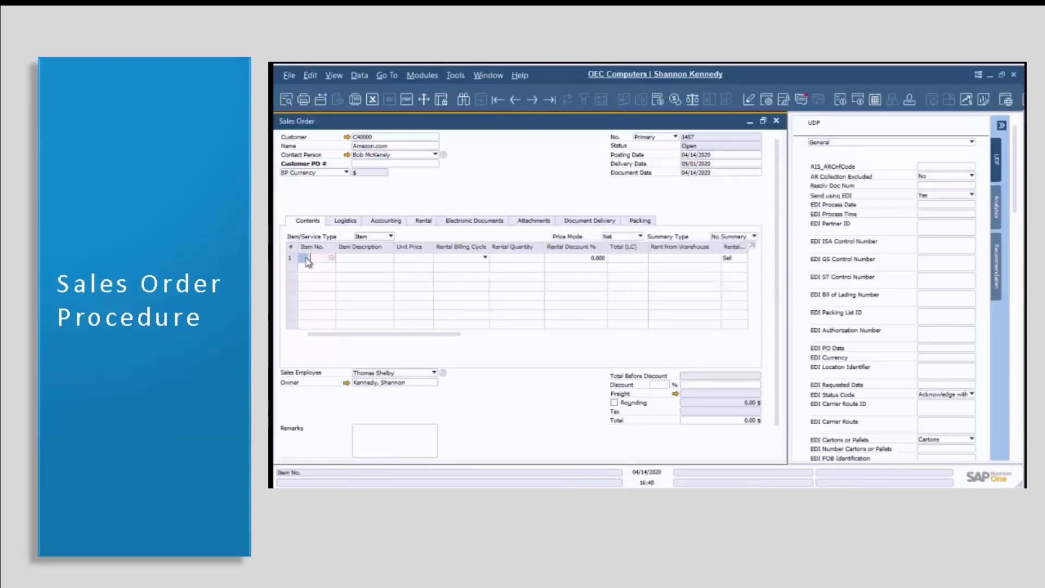
pyautogui.click(545, 292)
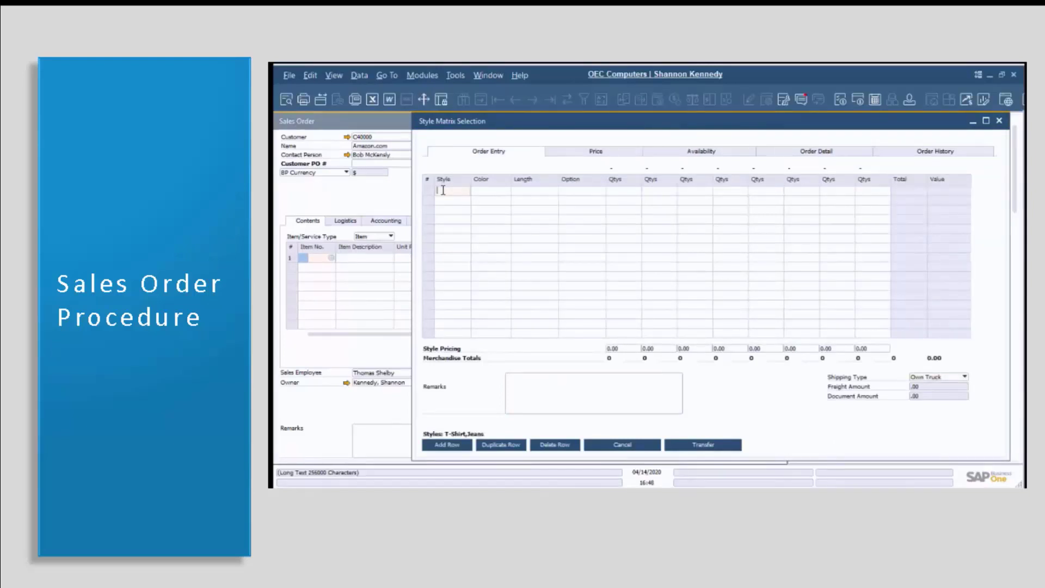
pyautogui.write('C10010')
pyautogui.press('BackSpace')
pyautogui.press('BackSpace')
pyautogui.press('Tab')
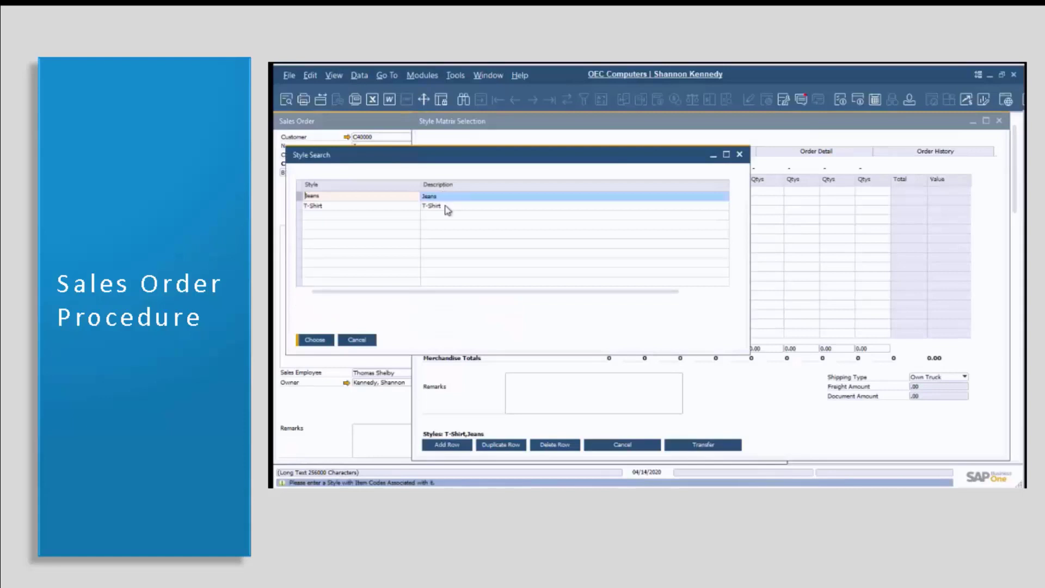
pyautogui.click(448, 210)
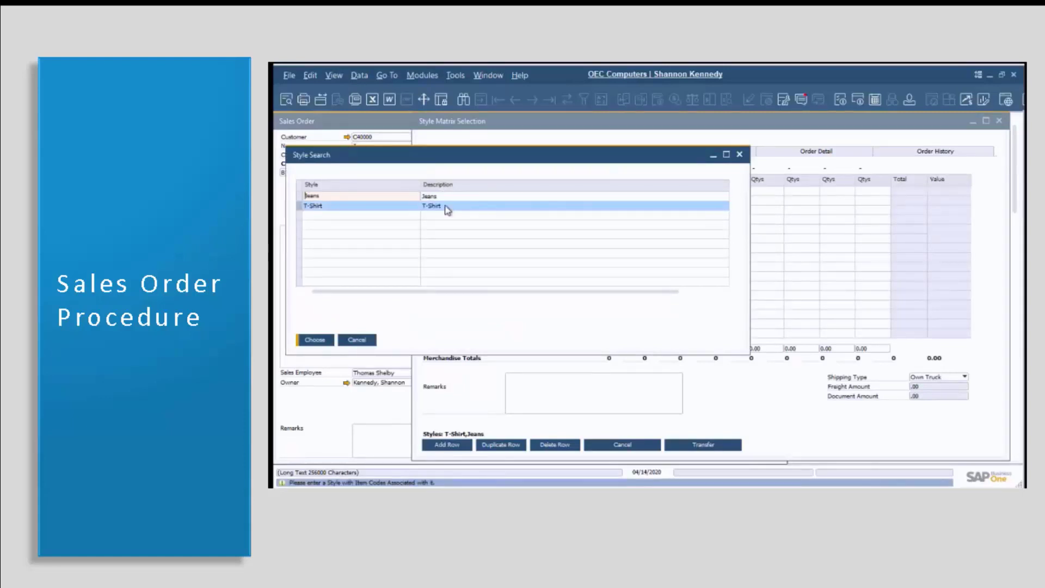
pyautogui.click(309, 341)
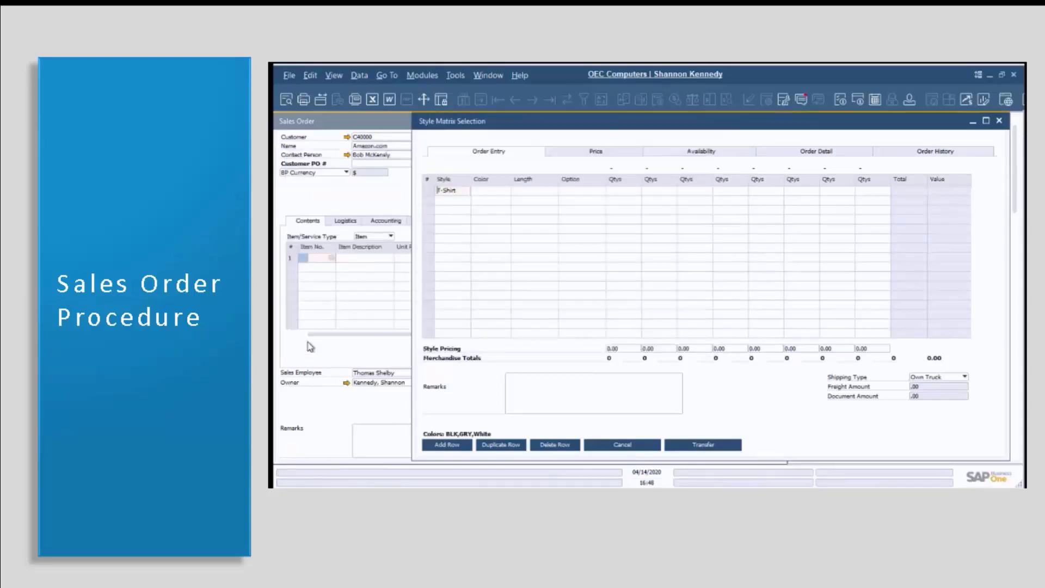
# Choose color GRY and length LS for the T-Shirt row in the style matrix
pyautogui.click(500, 189)
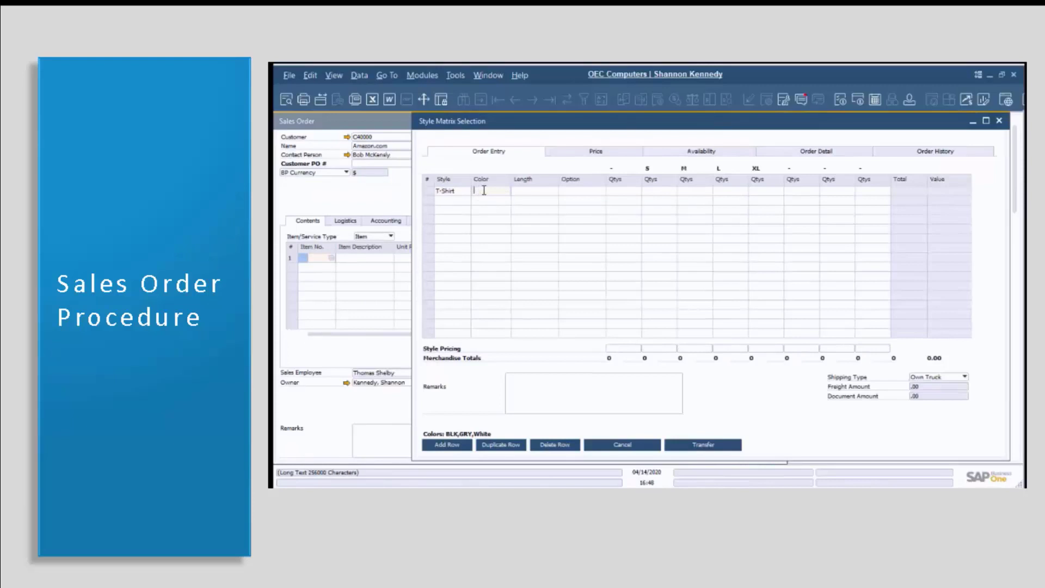
pyautogui.press('Tab')
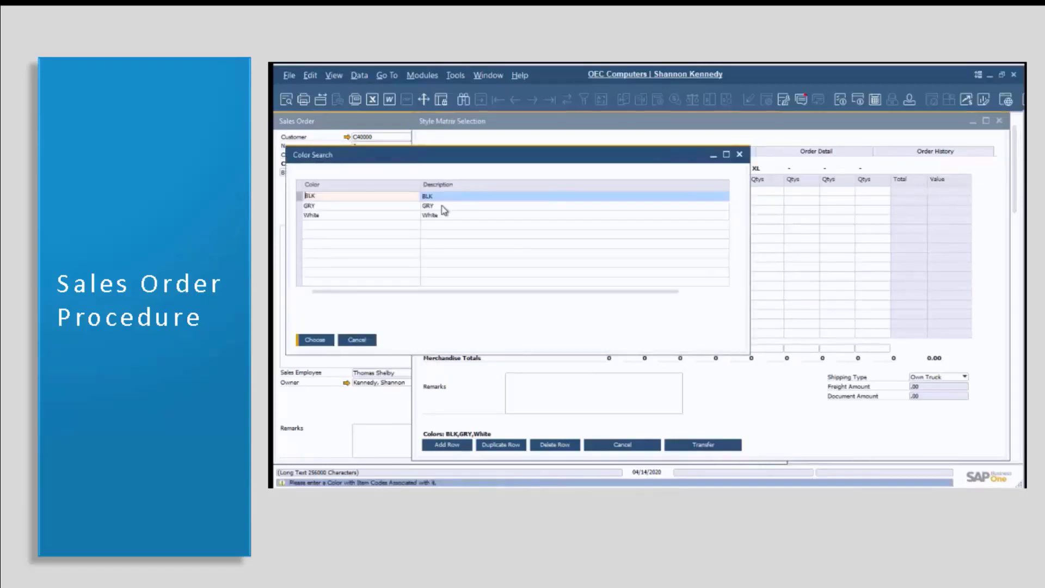
pyautogui.click(442, 206)
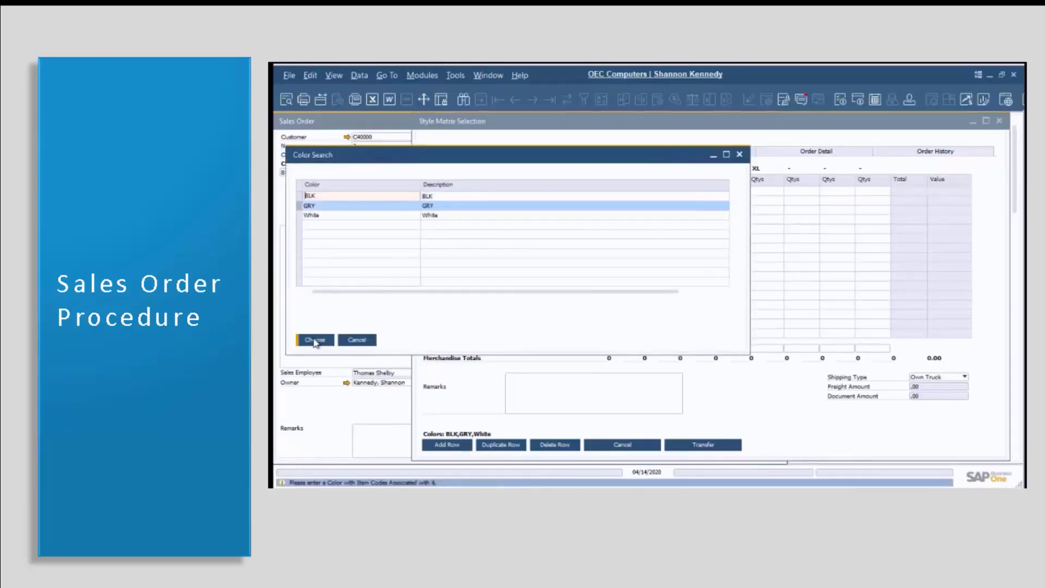
pyautogui.click(315, 340)
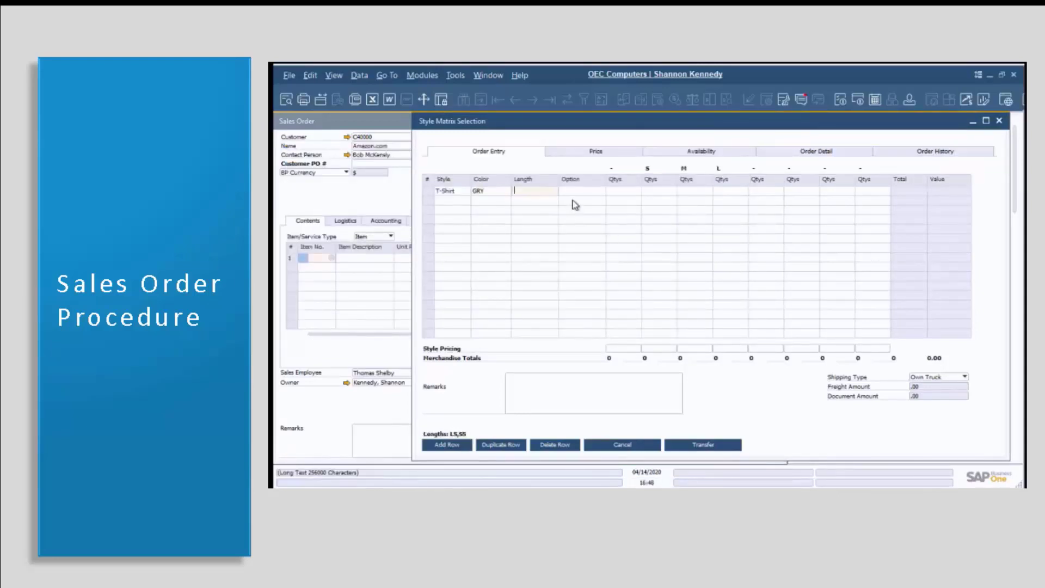
pyautogui.press('Tab')
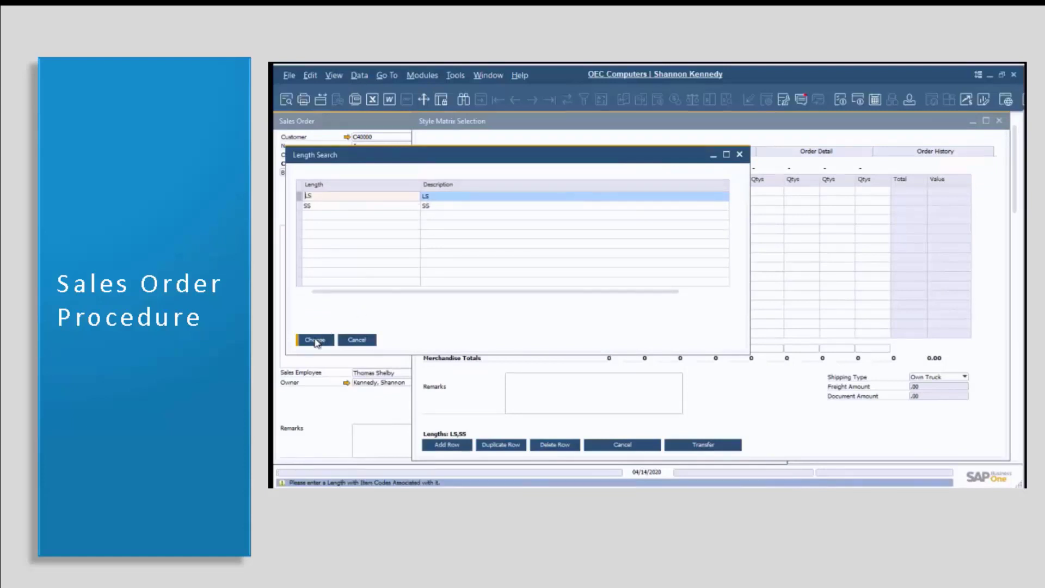
pyautogui.click(316, 340)
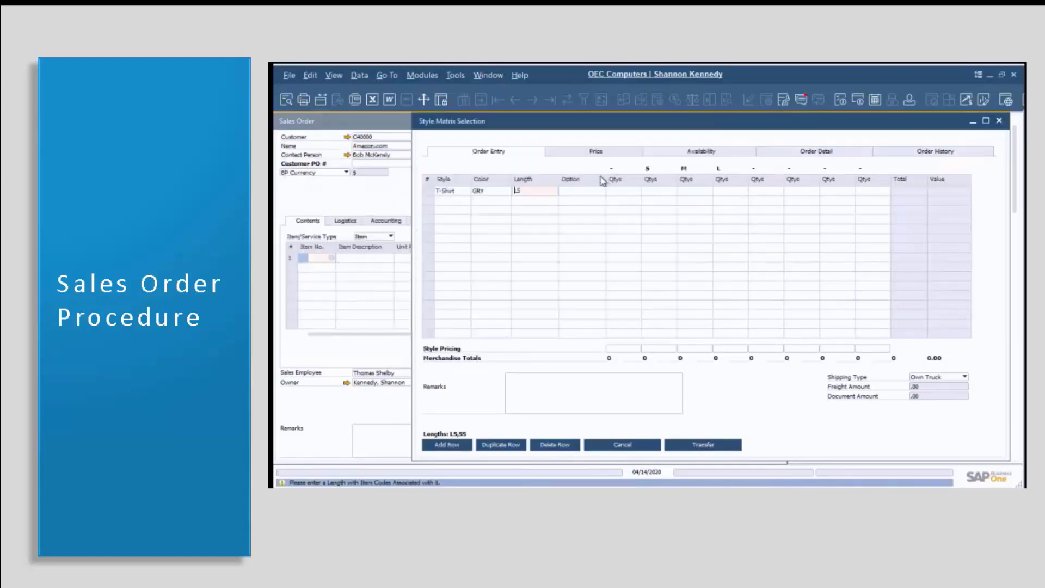
pyautogui.press('Tab')
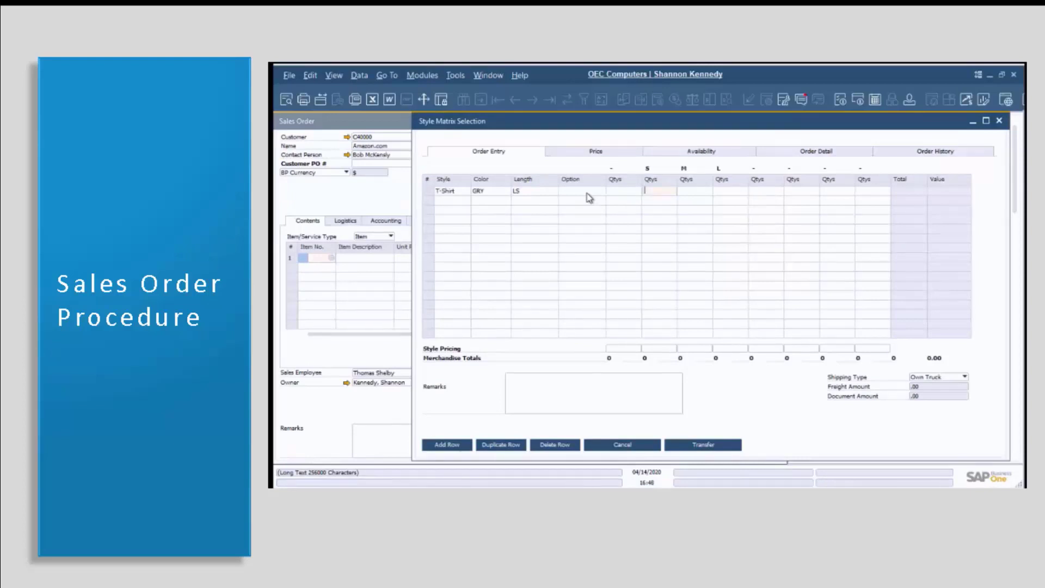
# Enter a quantity of 10 for each of sizes S, M and L in the grey T-Shirt row and add another row
pyautogui.write('1010')
pyautogui.press('BackSpace')
pyautogui.press('BackSpace')
pyautogui.click(690, 192)
pyautogui.write('10')
pyautogui.press('Tab')
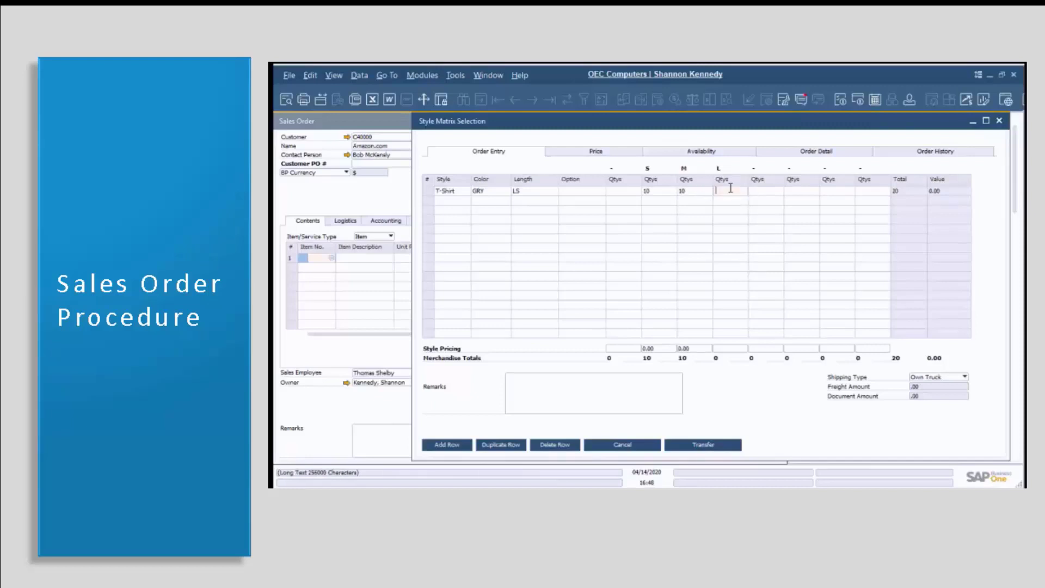
pyautogui.write('10')
pyautogui.click(438, 448)
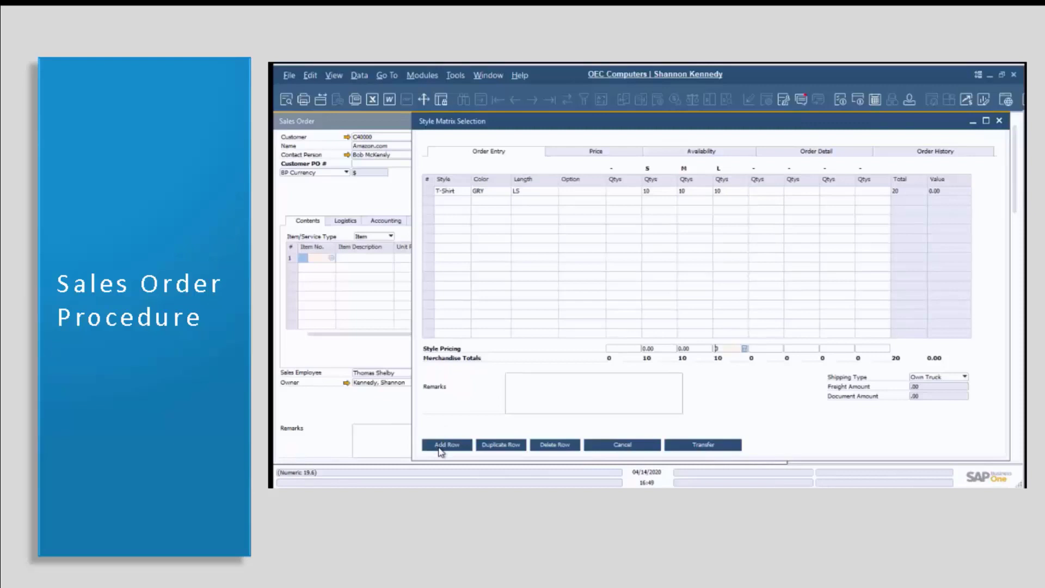
pyautogui.click(459, 200)
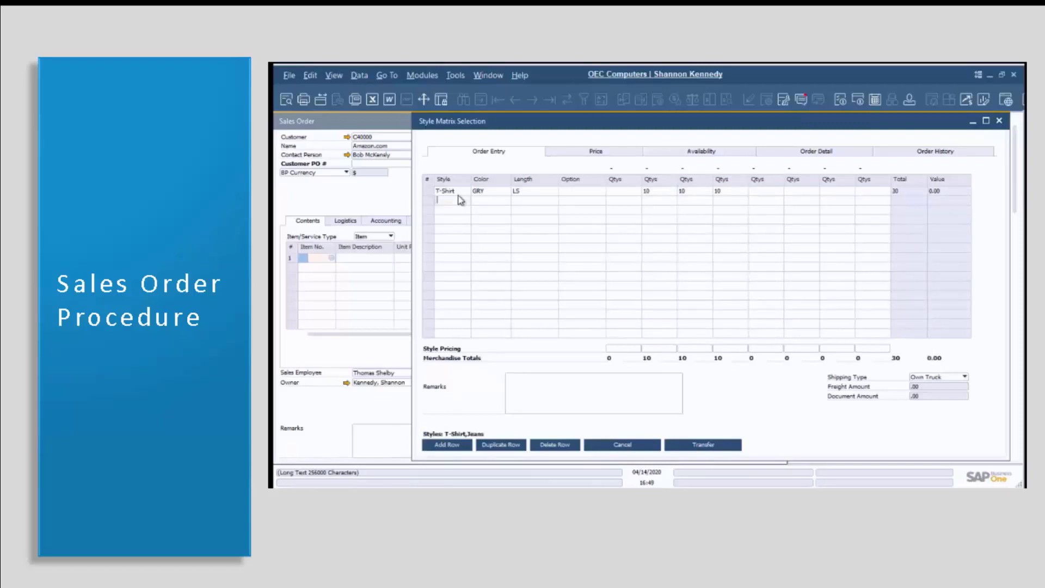
# Review the style matrix's price, availability, order detail and order history for the T-Shirt rows
pyautogui.click(595, 152)
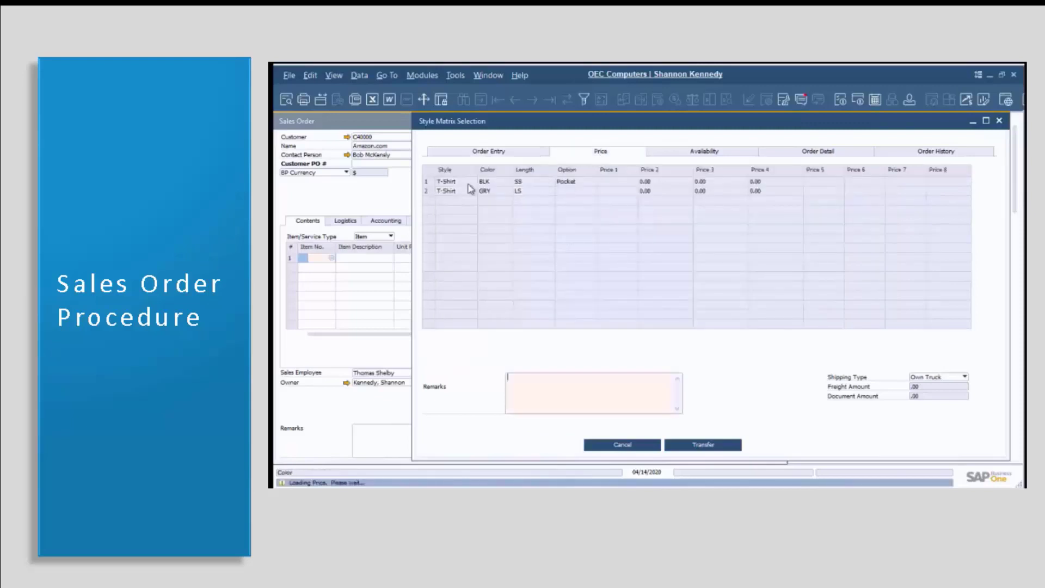
pyautogui.click(426, 185)
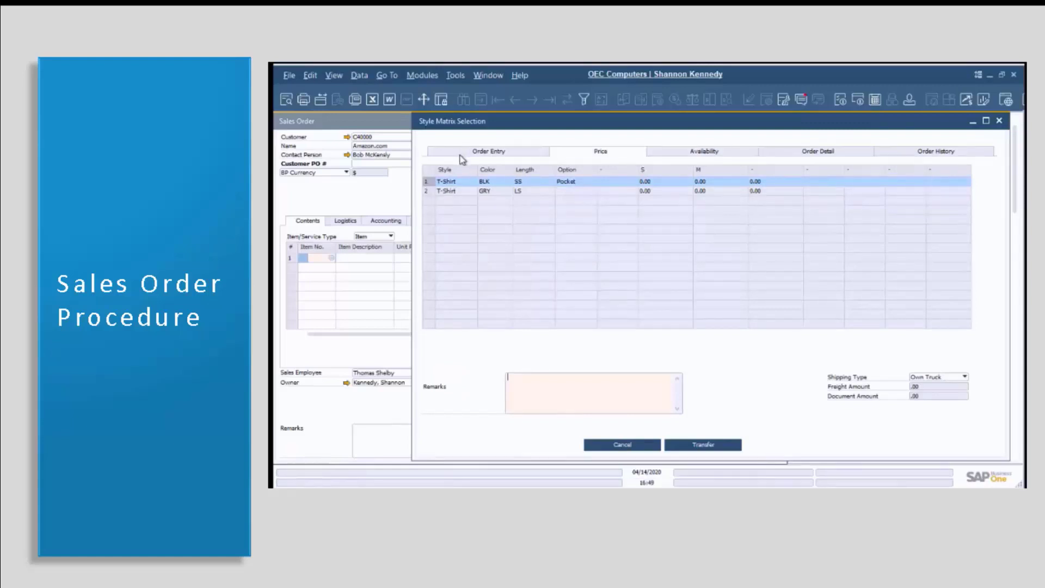
pyautogui.click(704, 152)
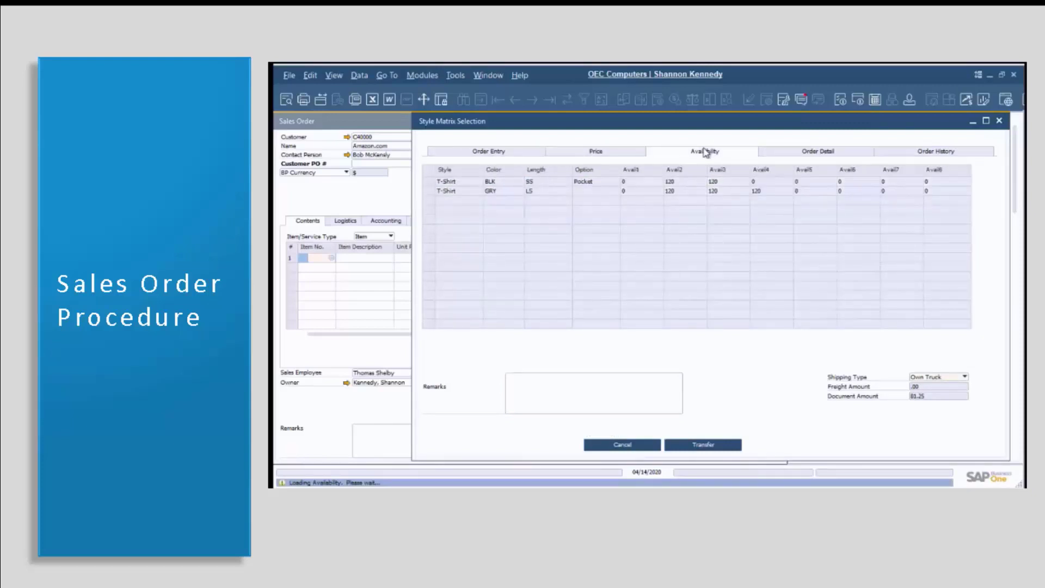
pyautogui.click(794, 155)
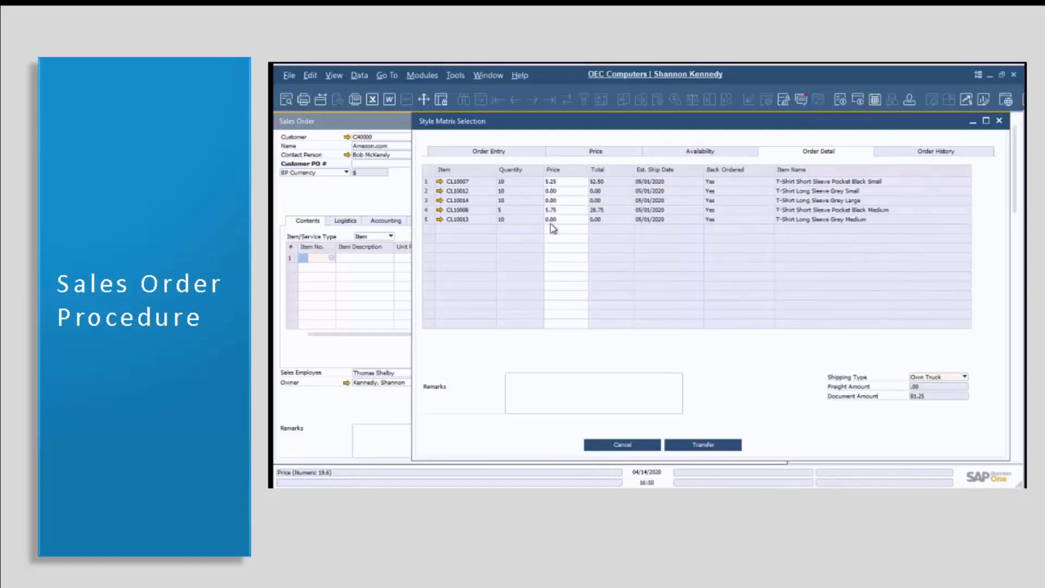
pyautogui.click(893, 155)
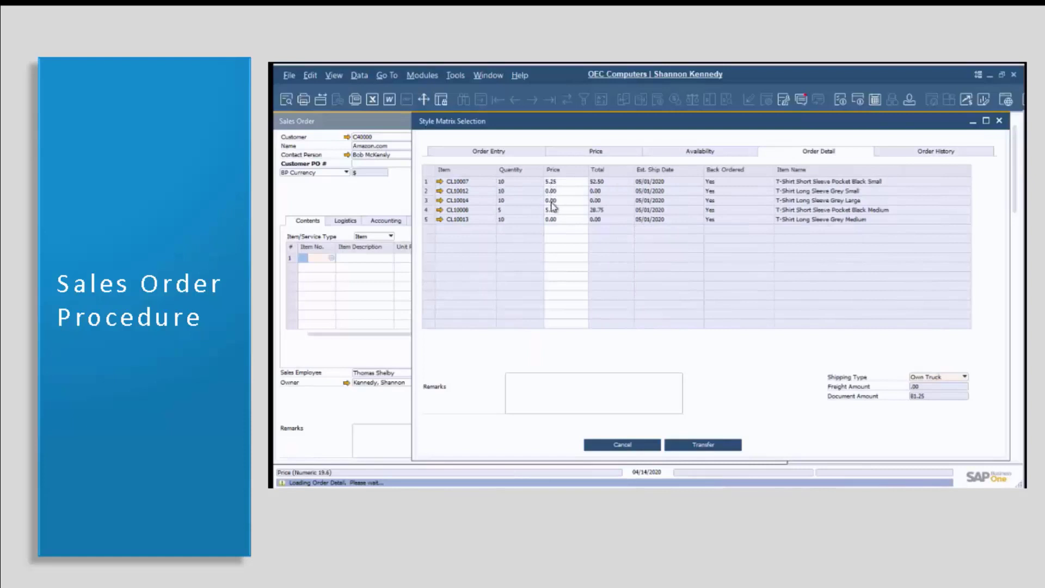
pyautogui.click(893, 155)
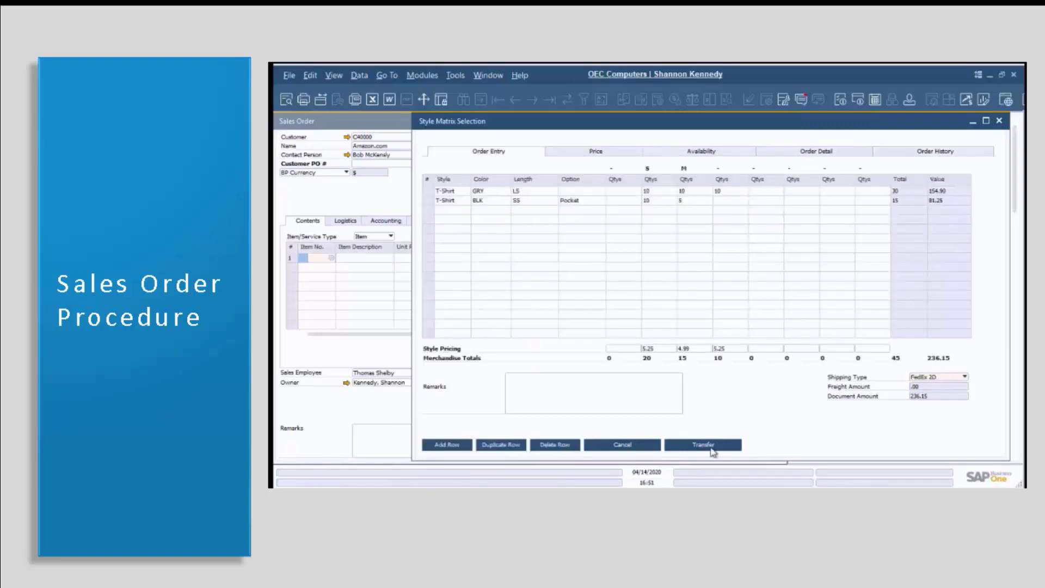
# Transfer the T-Shirt lines from the style matrix to the sales order
pyautogui.click(711, 446)
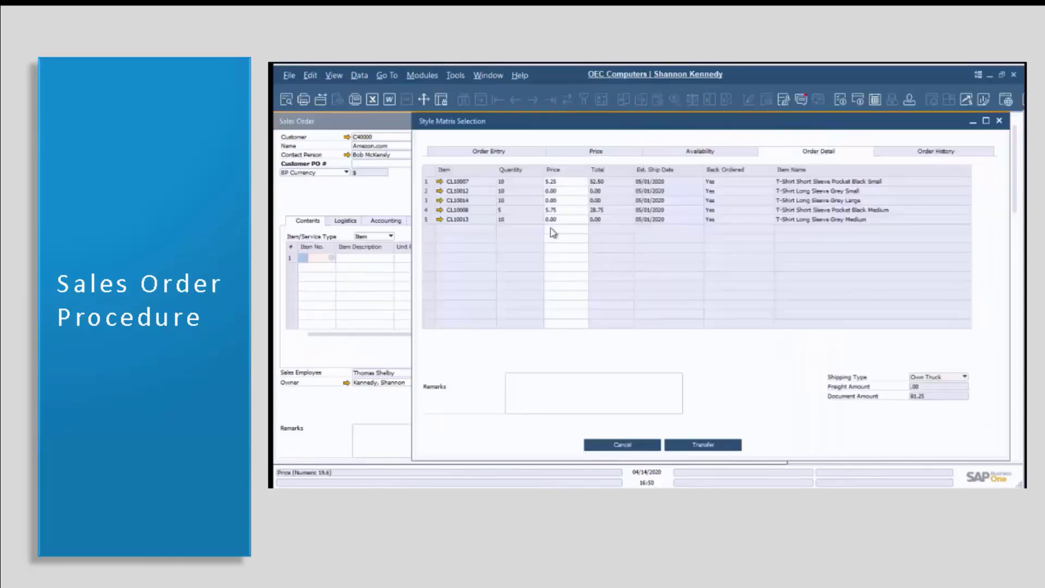
pyautogui.click(893, 155)
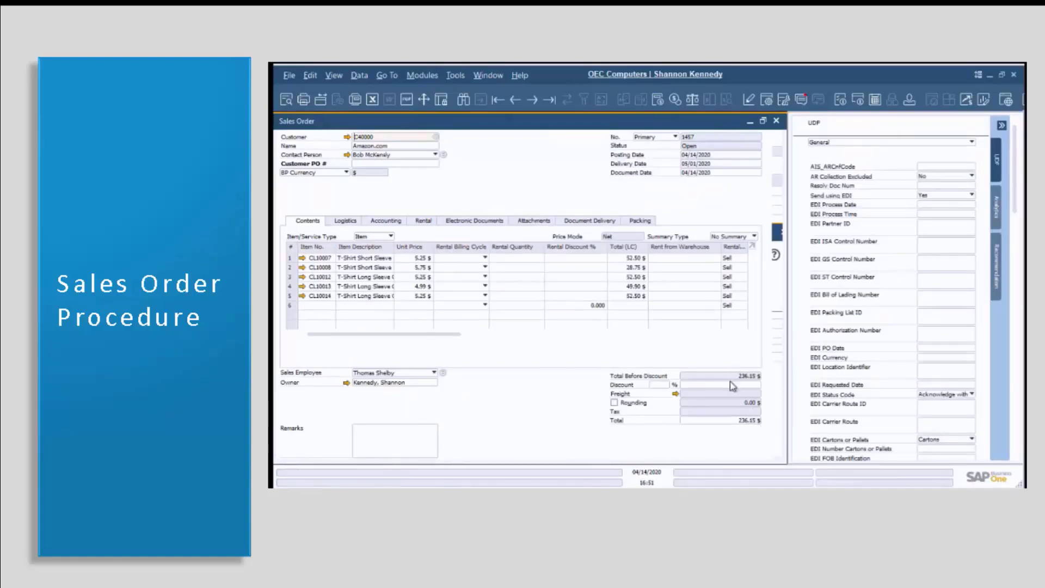
# Check and accept the sales order's freight charges, then add the order
pyautogui.click(675, 394)
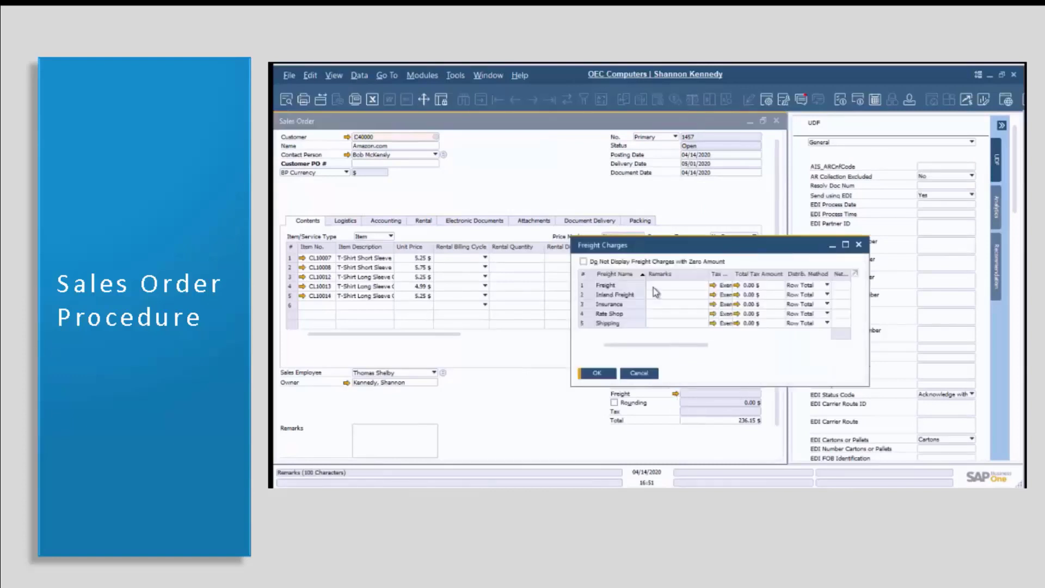
pyautogui.click(608, 372)
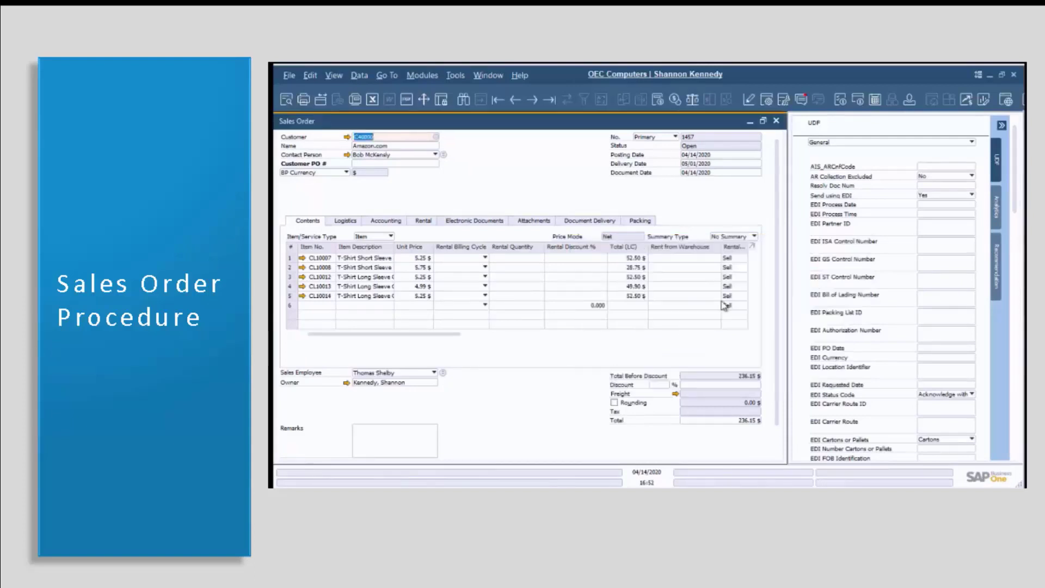
pyautogui.scroll(-1, 779, 251)
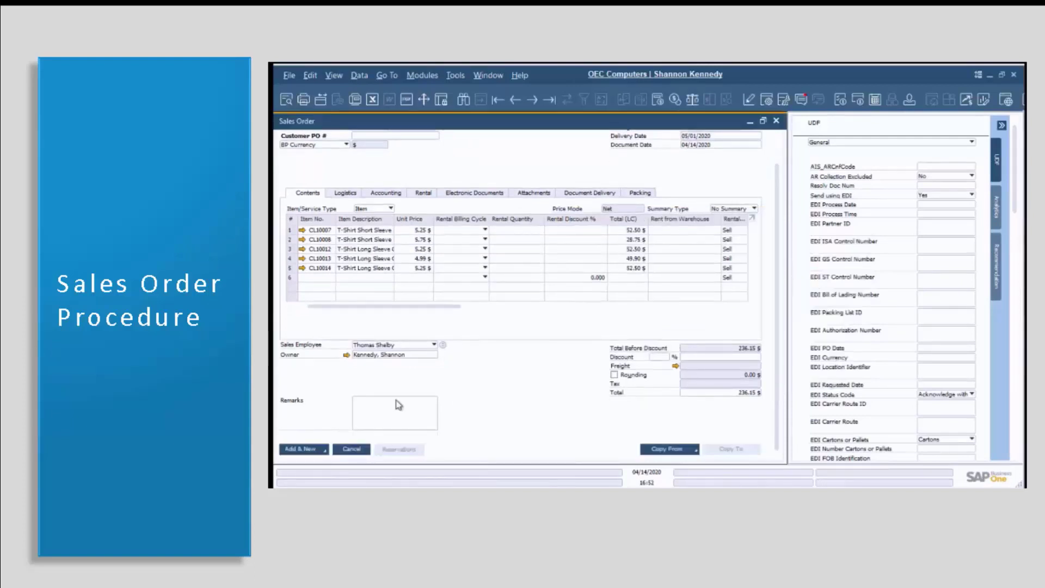
pyautogui.click(300, 450)
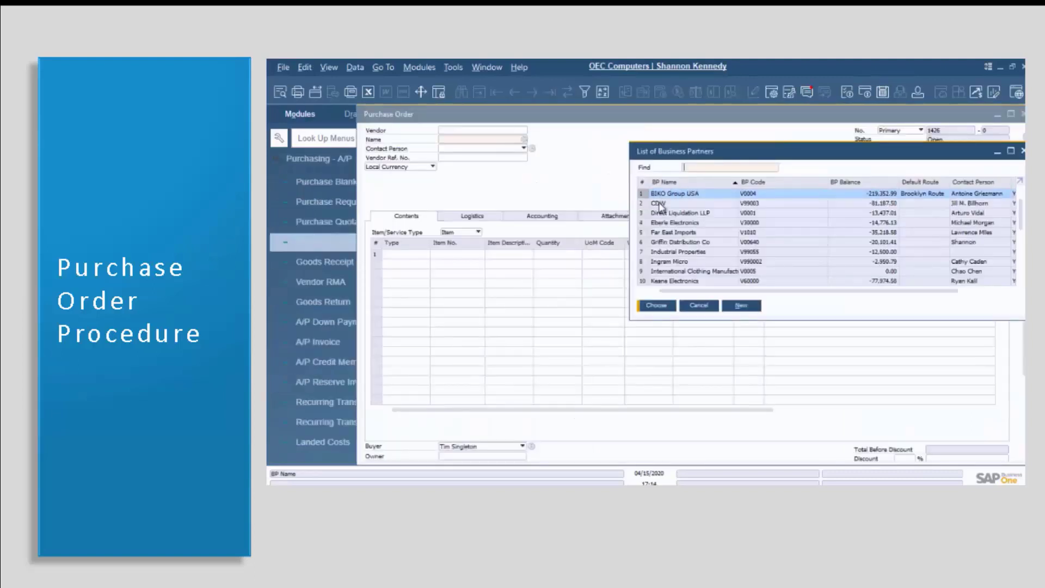
# Choose CDW as the purchase order's vendor and set the delivery date to 5/1
pyautogui.click(658, 202)
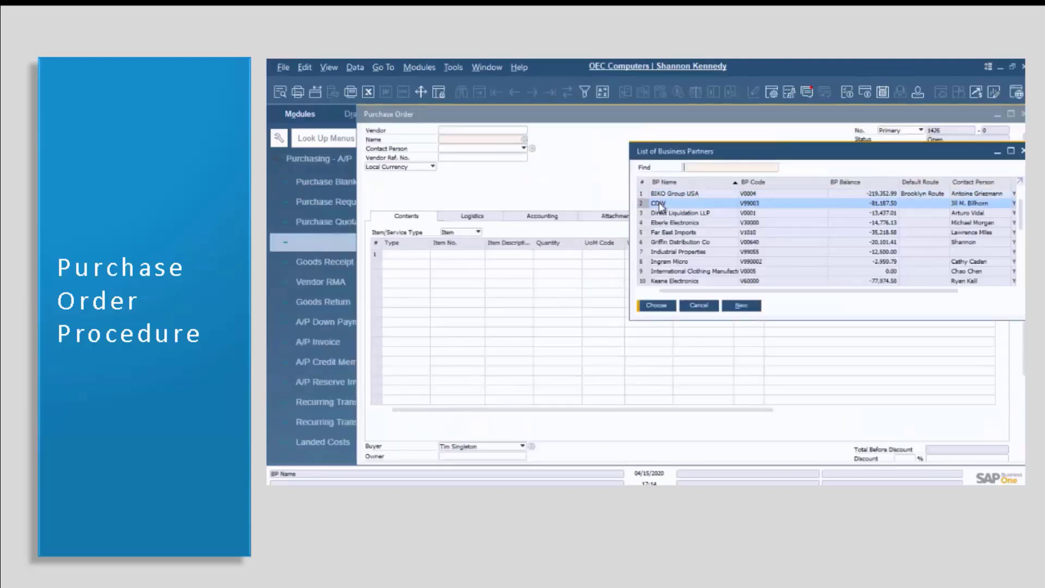
pyautogui.doubleClick(658, 202)
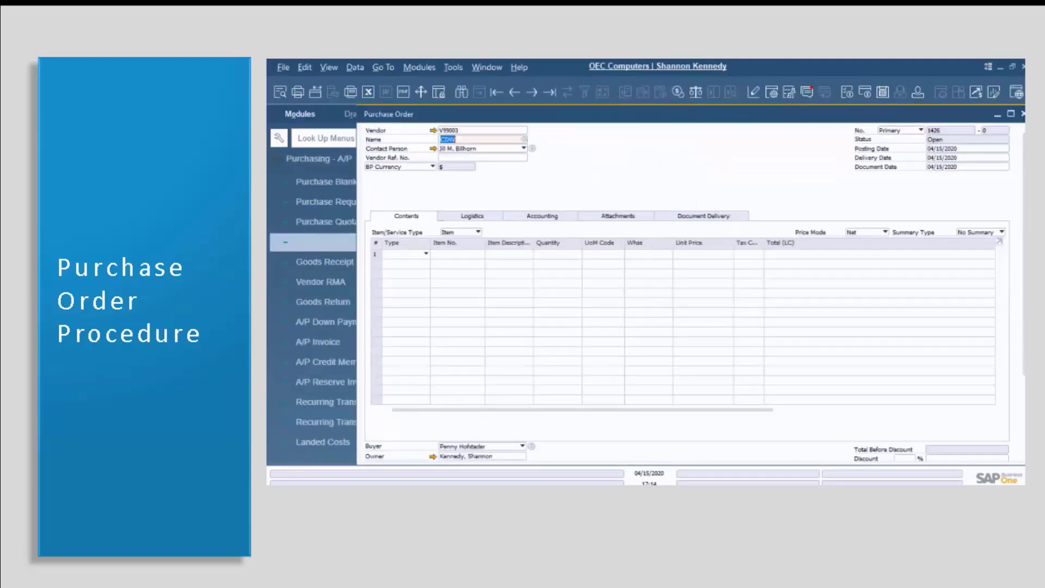
pyautogui.click(971, 159)
pyautogui.write('5/1')
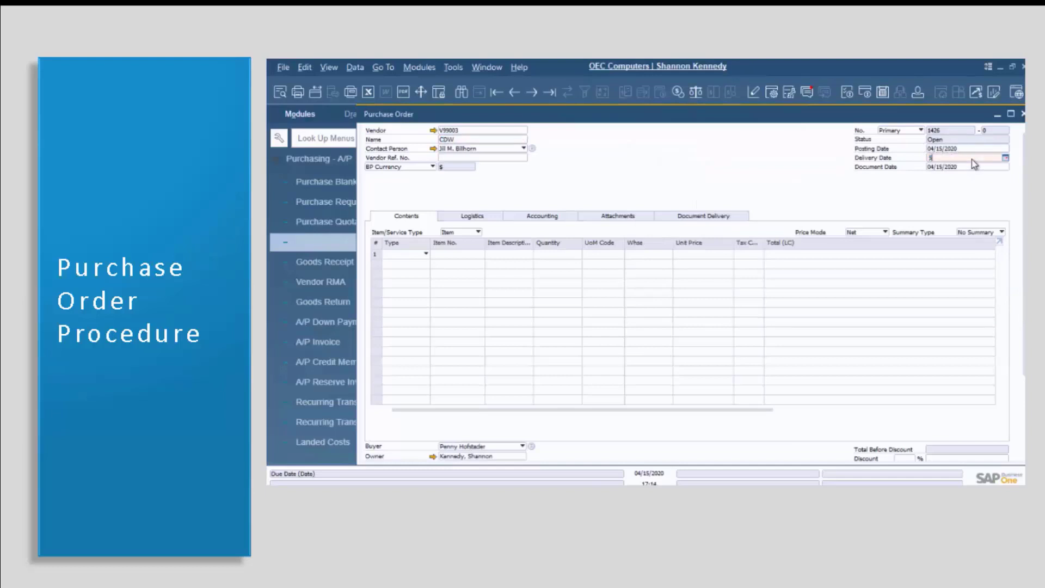
pyautogui.press('Tab')
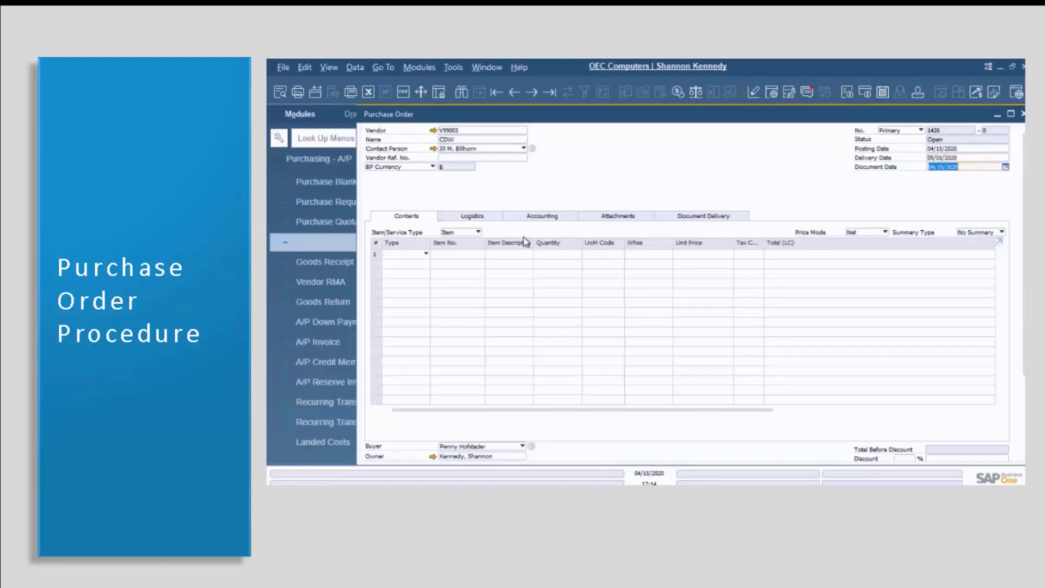
# Start entry by style on the purchase order's first item row and choose the T-Shirt style
pyautogui.click(455, 254)
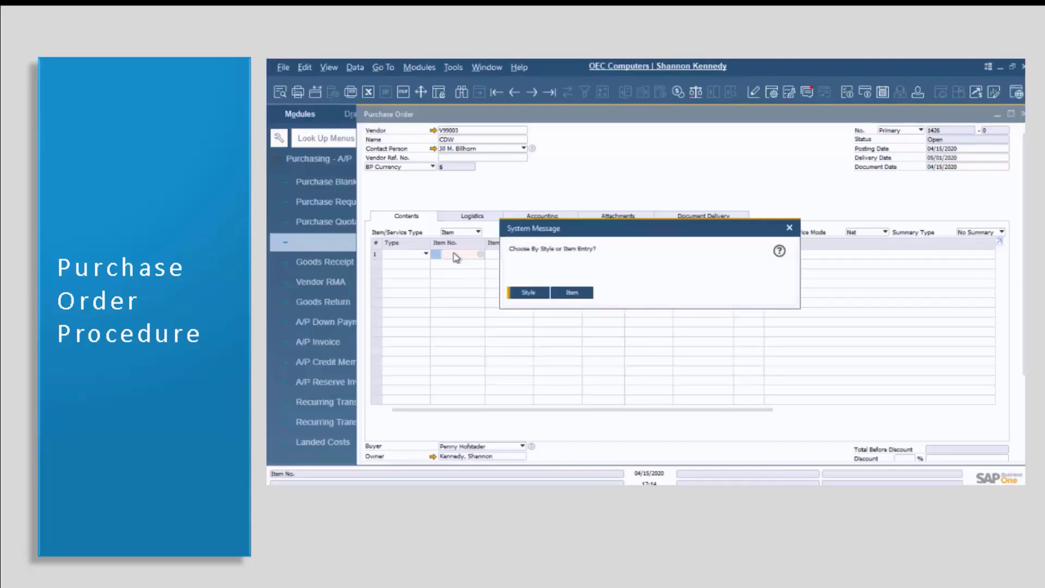
pyautogui.click(528, 293)
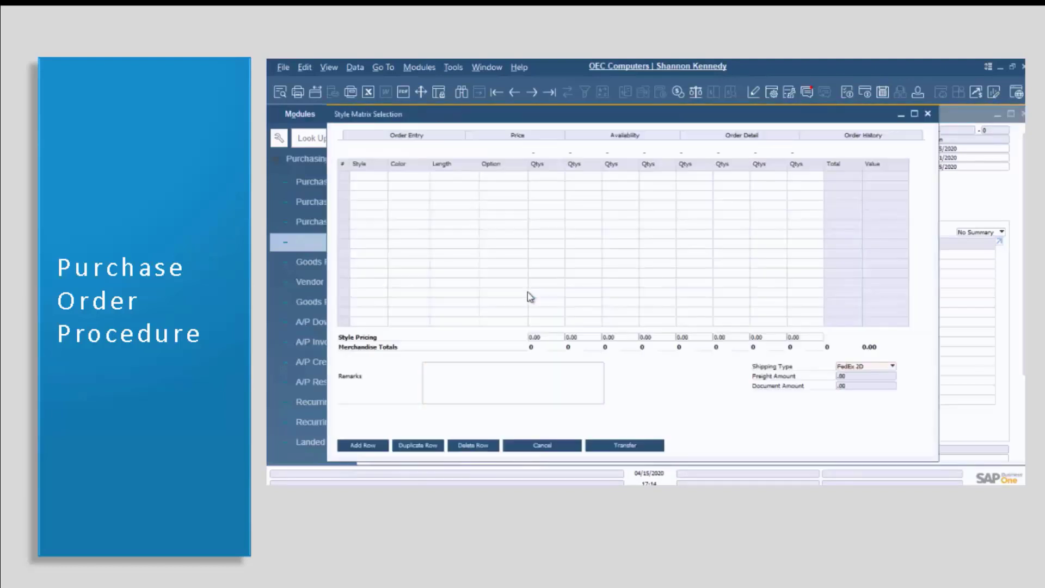
pyautogui.click(361, 177)
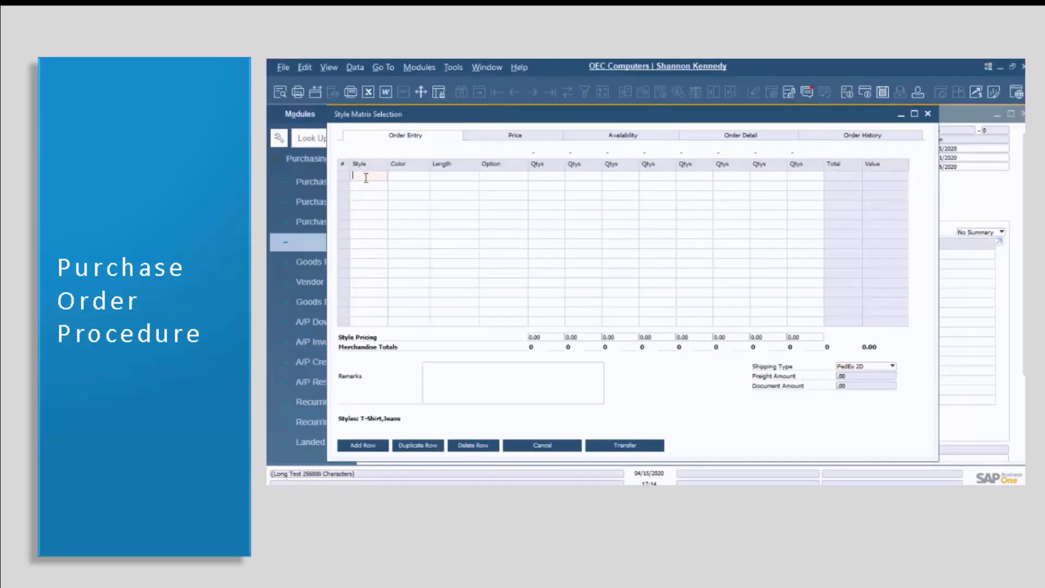
pyautogui.write('CL')
pyautogui.press('Tab')
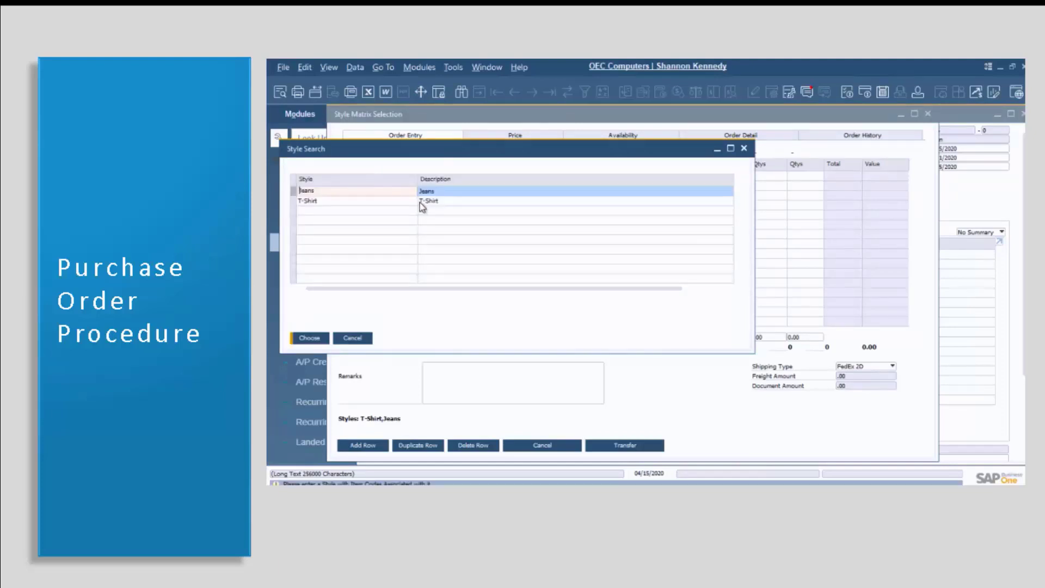
pyautogui.click(420, 202)
pyautogui.click(303, 338)
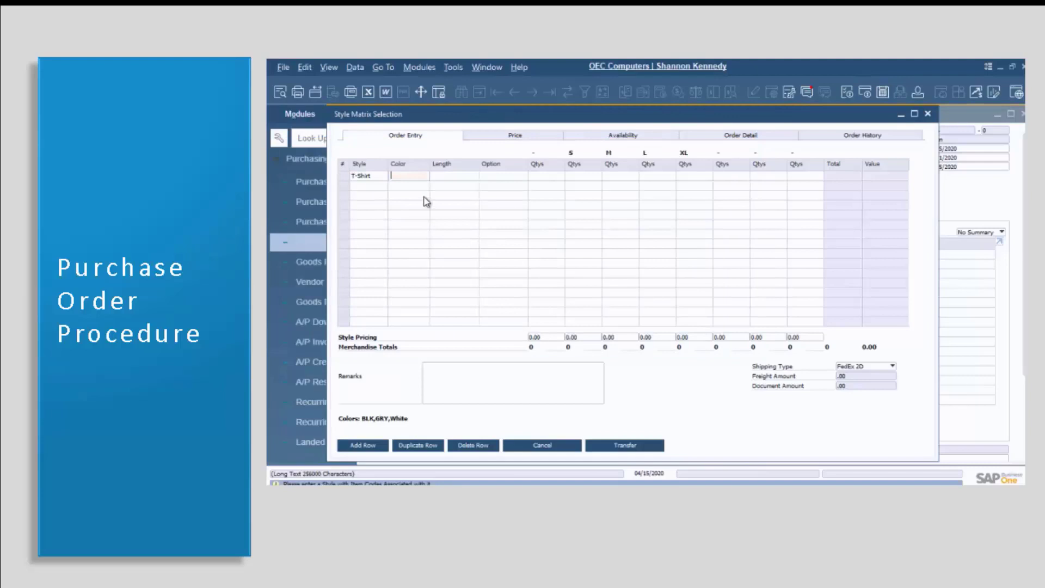
# Set the purchase order's T-Shirt row to color BLK, length SS and option Pocket, with a quantity of 10 for size S
pyautogui.press('Tab')
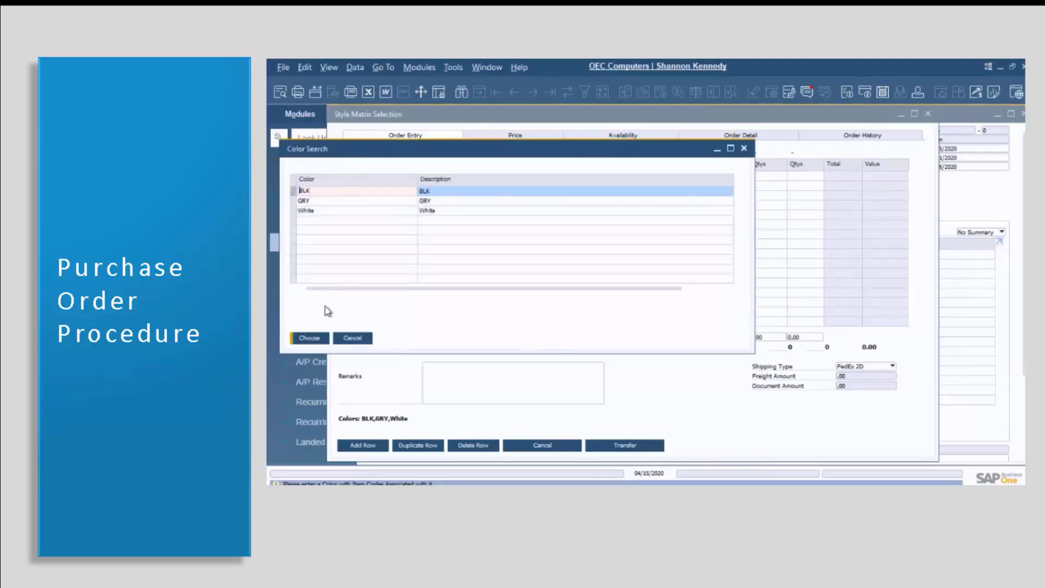
pyautogui.click(310, 339)
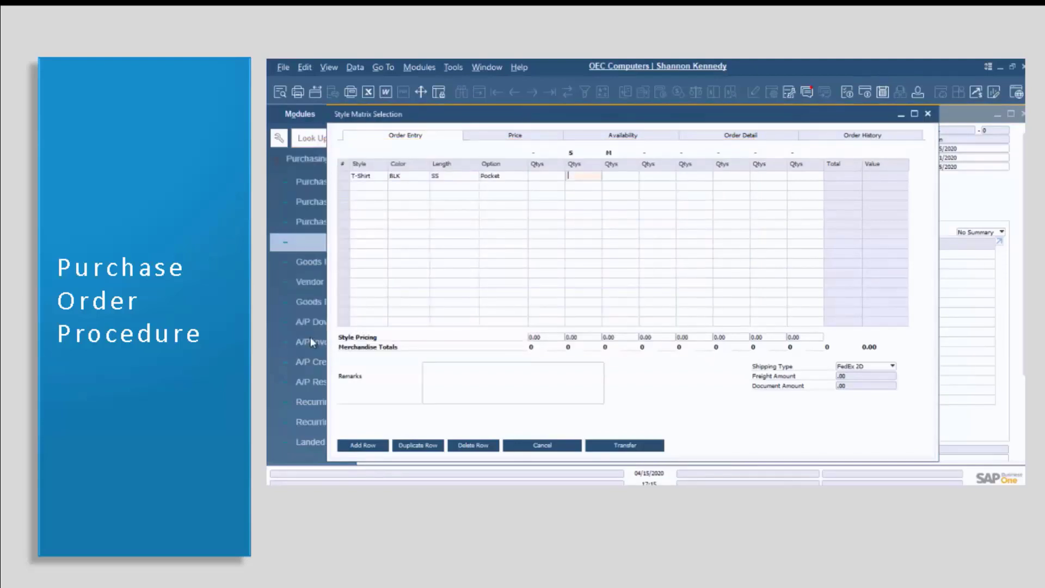
pyautogui.write('10')
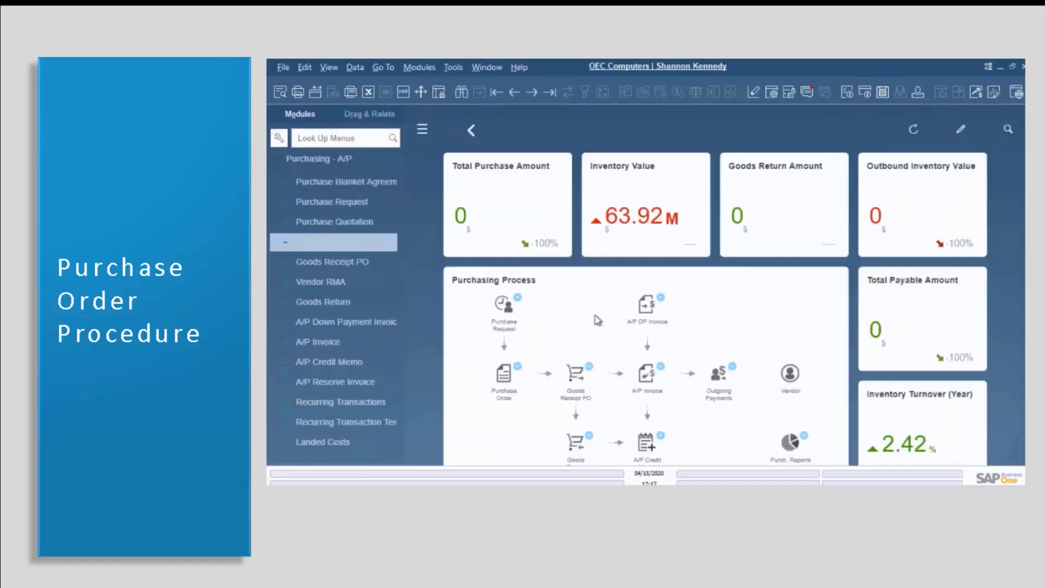